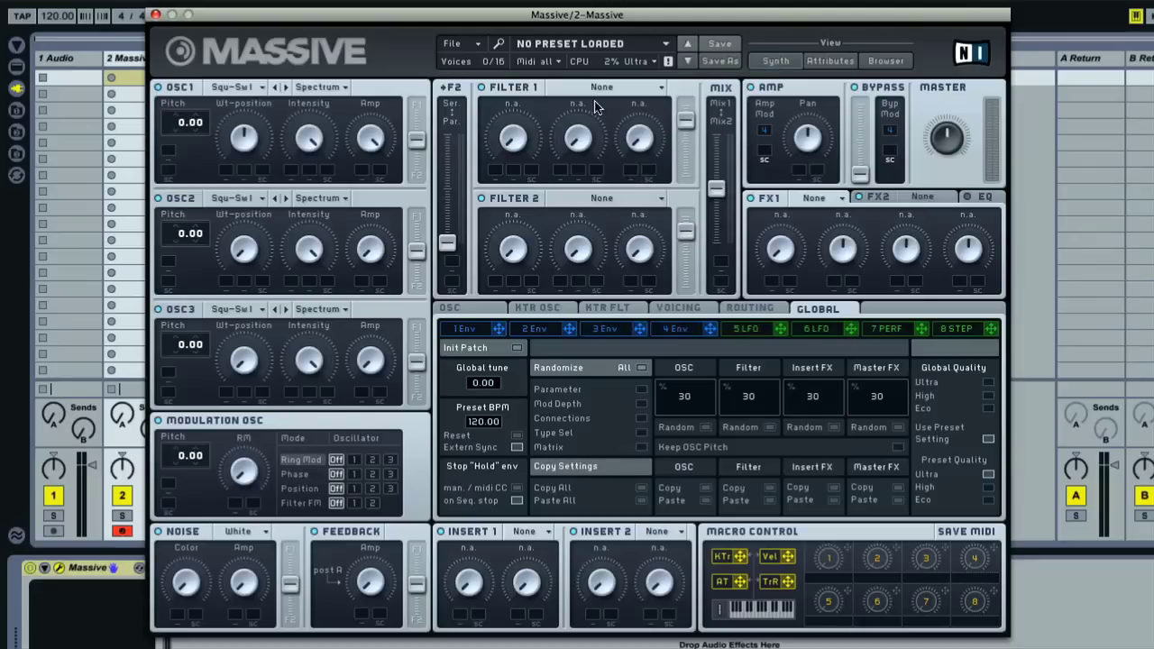
- Load the Acidstage preset and replace it with the All Souls preset
left_click(579, 48)
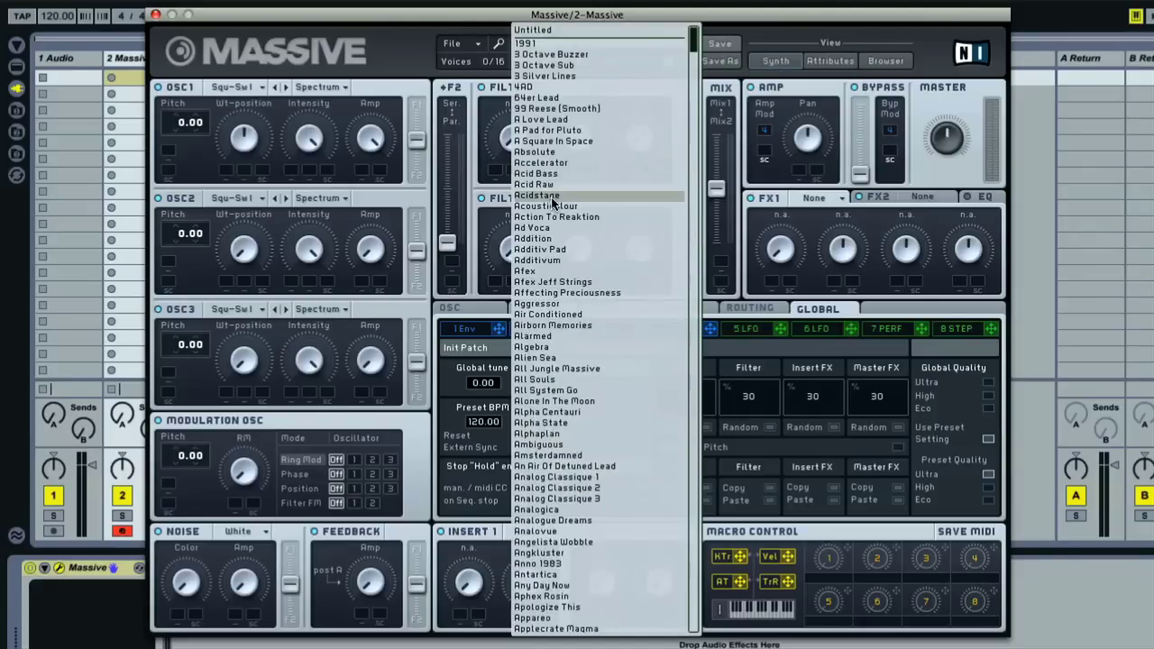
left_click(553, 196)
left_click(567, 52)
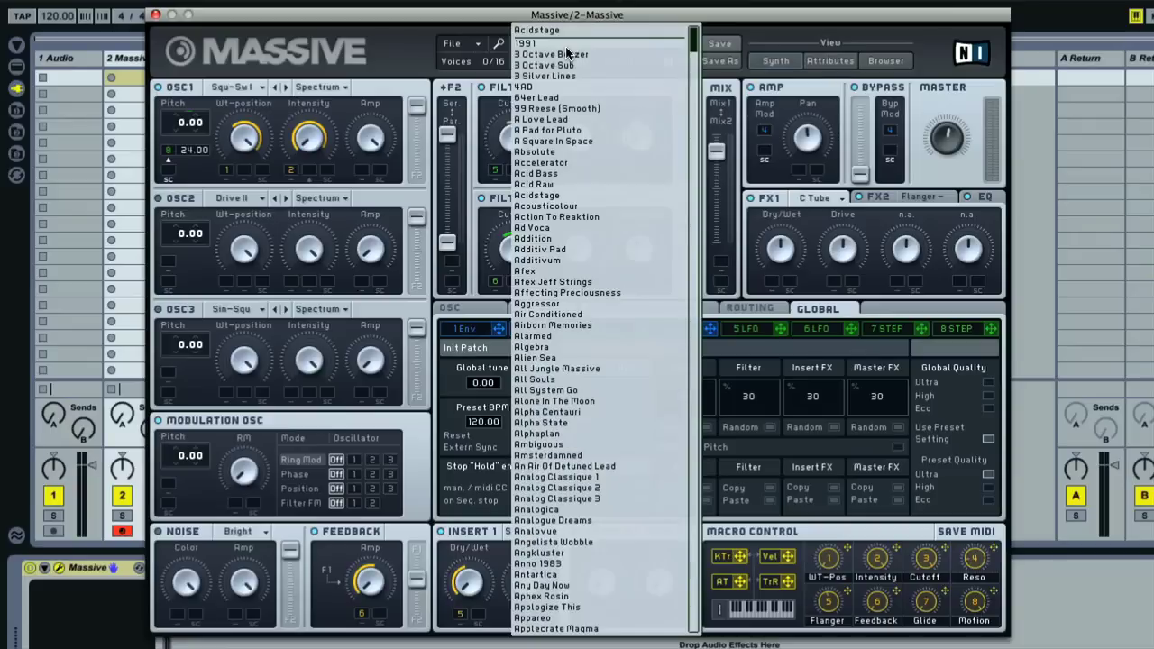
left_click(565, 379)
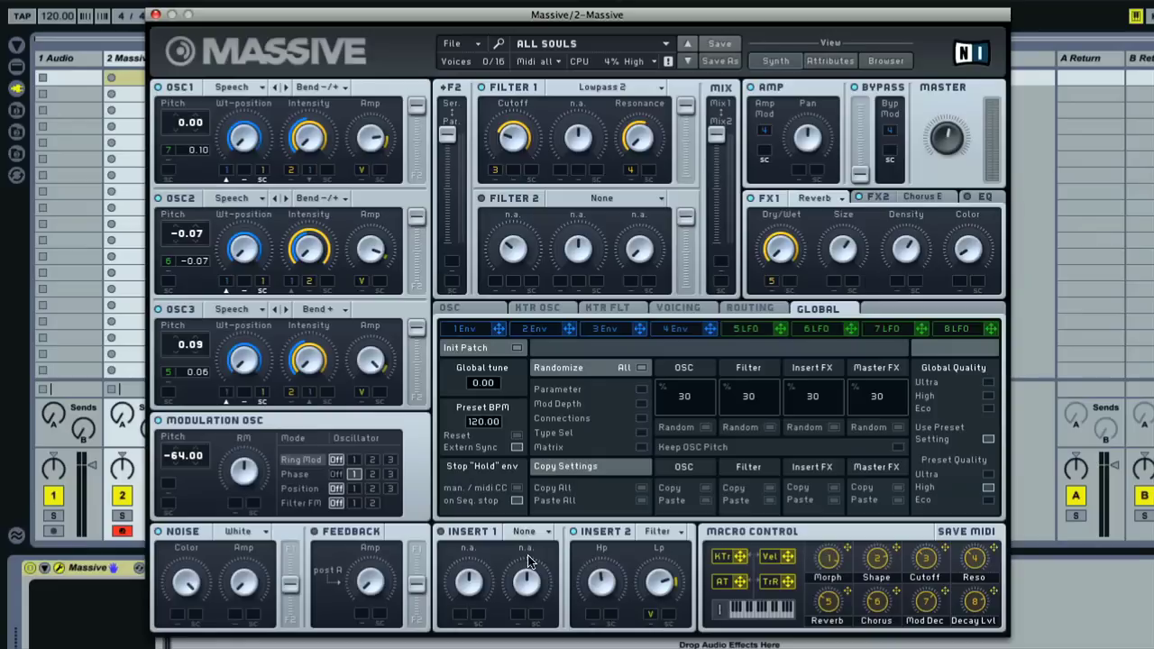
- Review the synth's Routing, Global, Voicing, KTR FLT and OSC settings pages
left_click(737, 311)
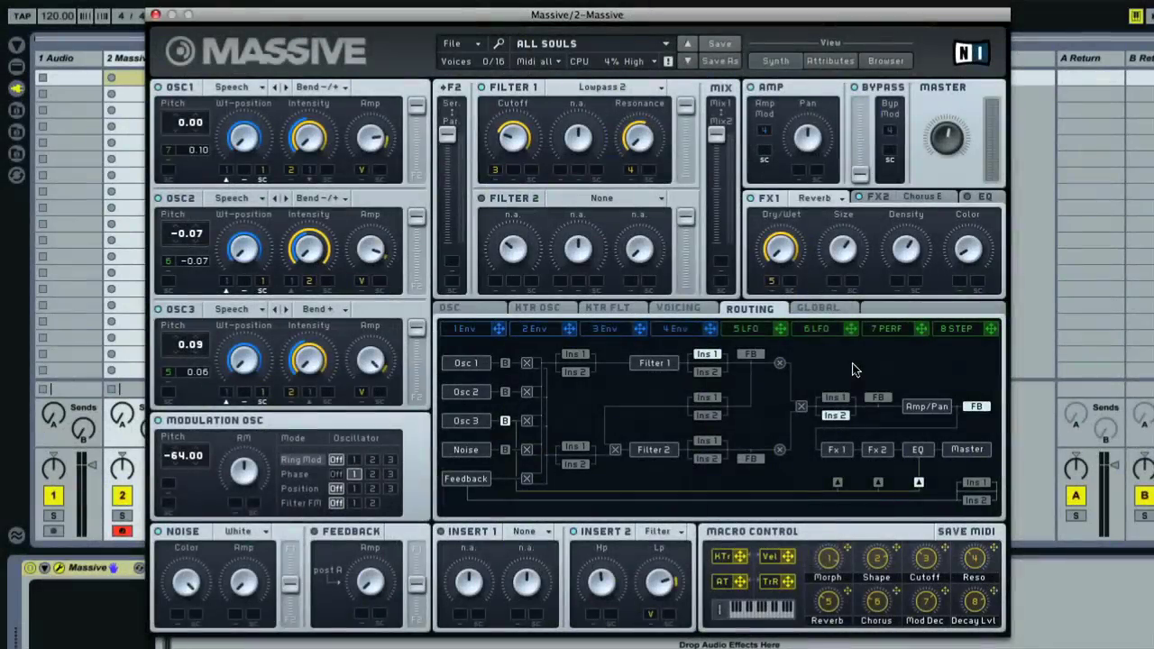
left_click(819, 310)
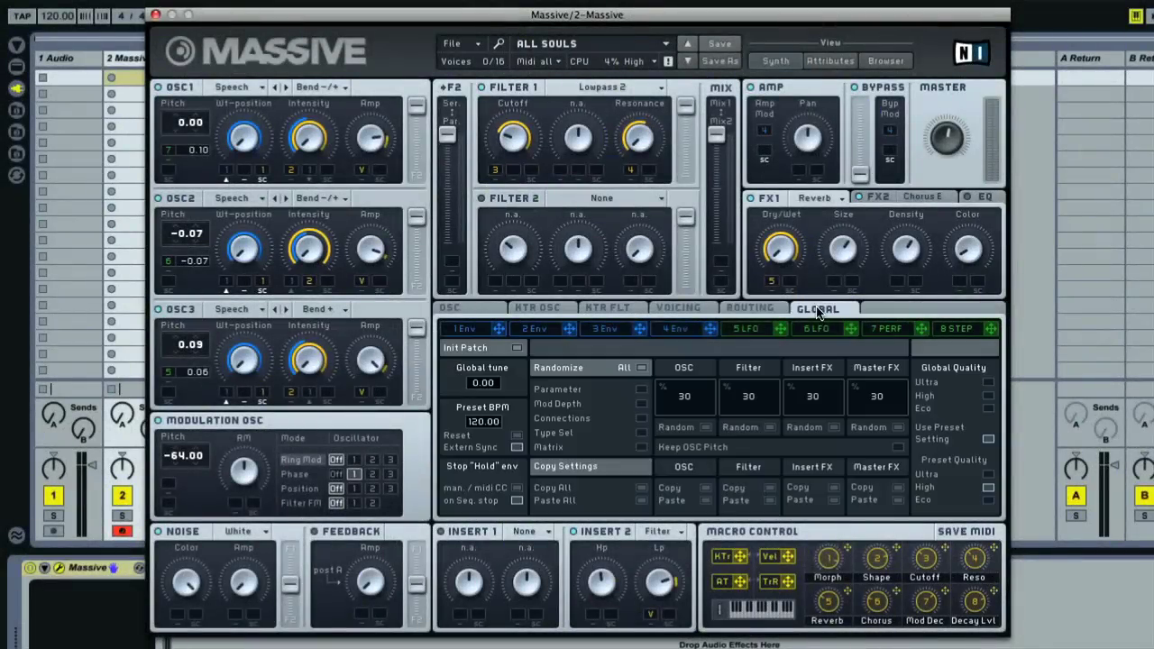
left_click(677, 311)
left_click(618, 311)
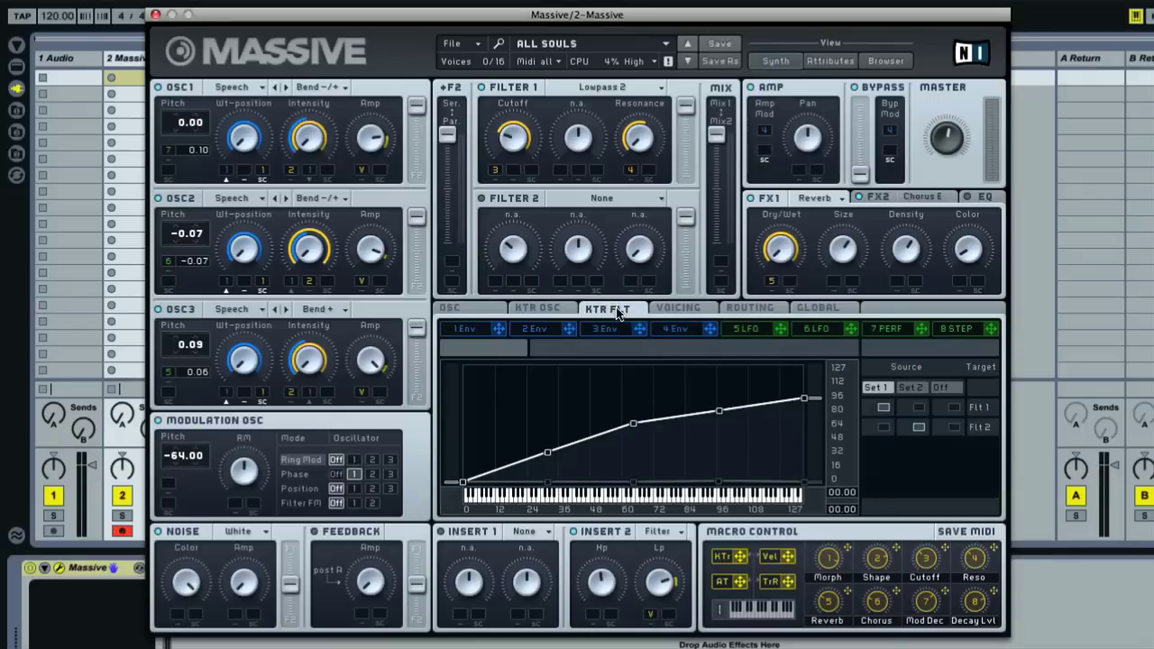
left_click(456, 310)
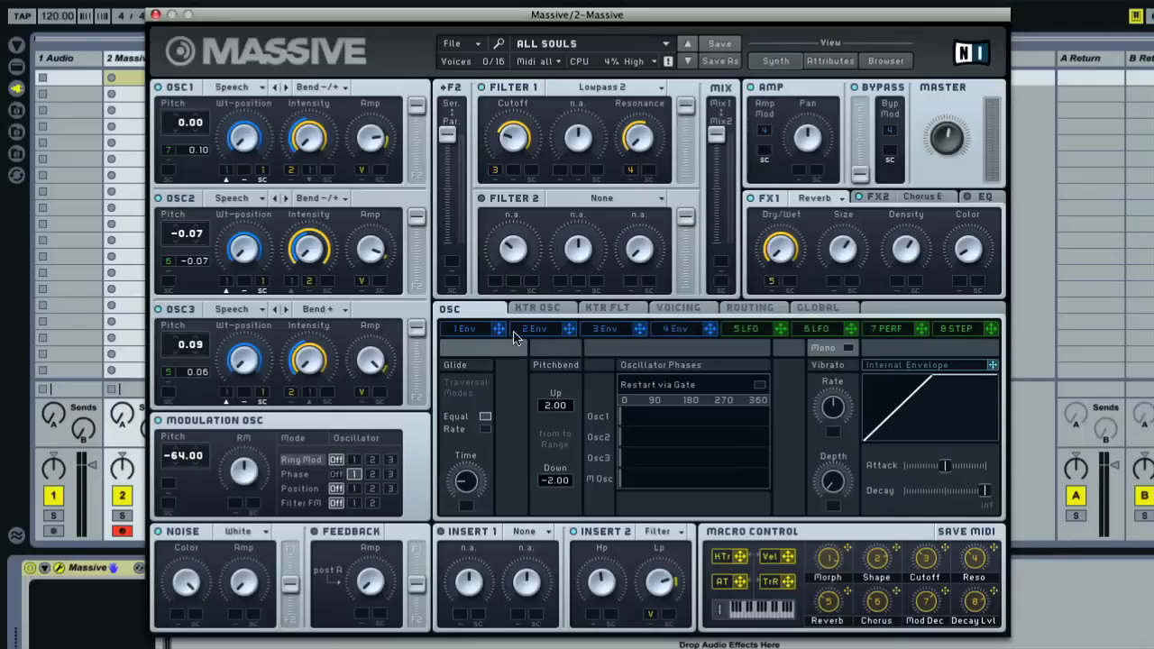
- Examine the modulation sources from the envelopes through the LFOs to 7 Perf and 8 Step
left_click(467, 332)
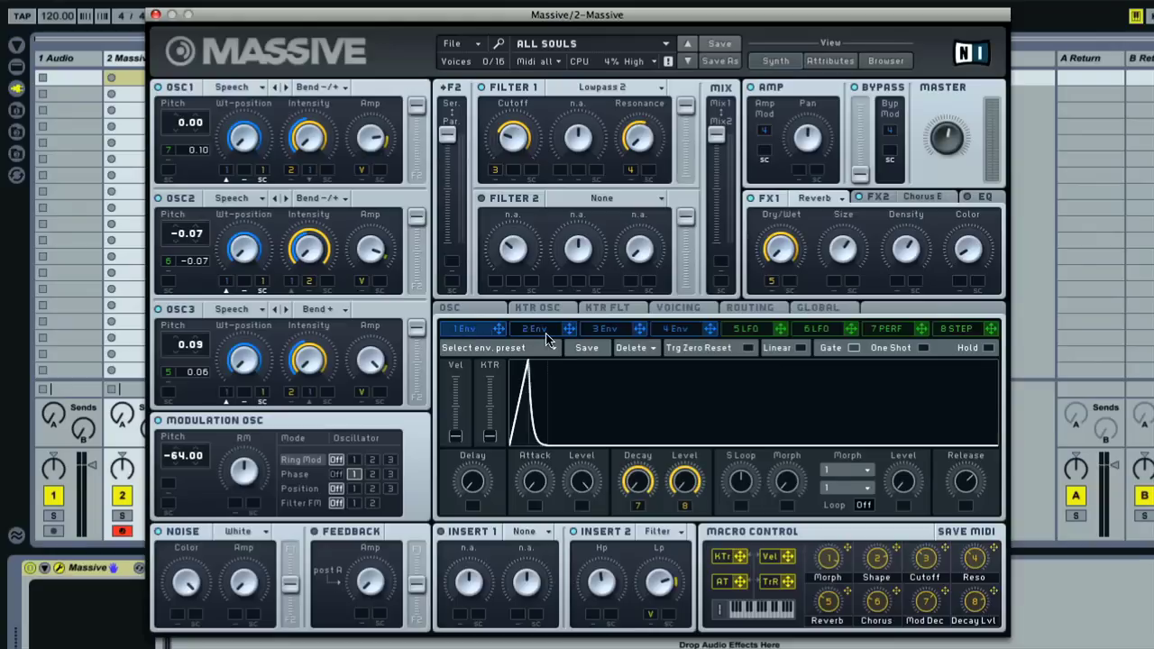
left_click(546, 332)
left_click(675, 331)
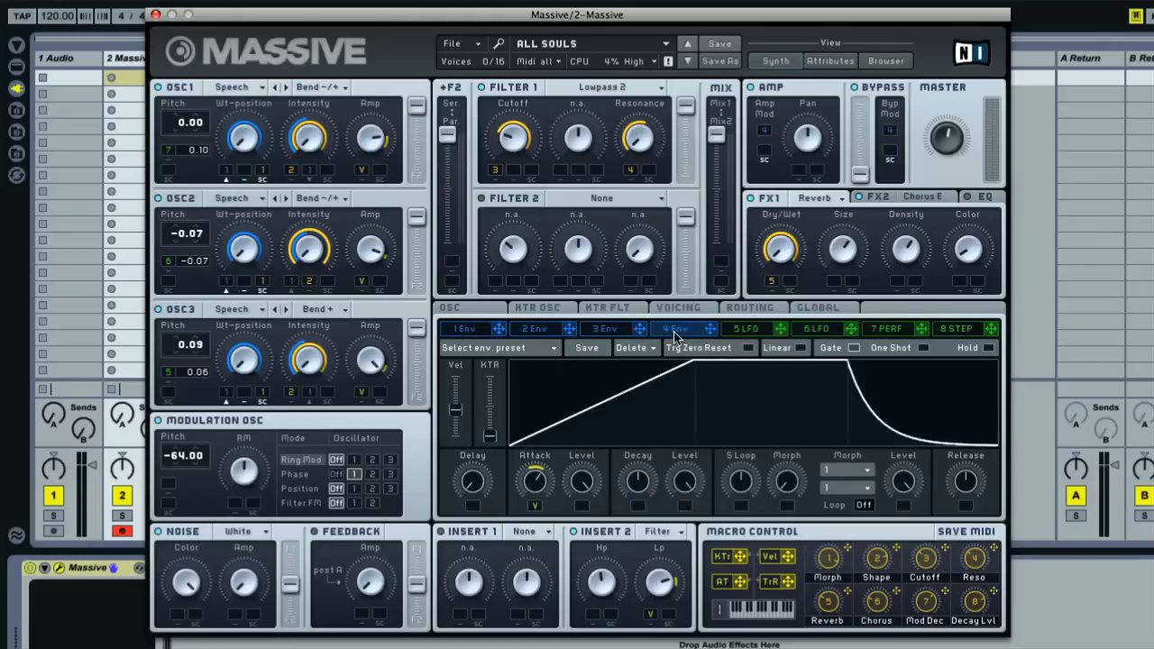
left_click(746, 332)
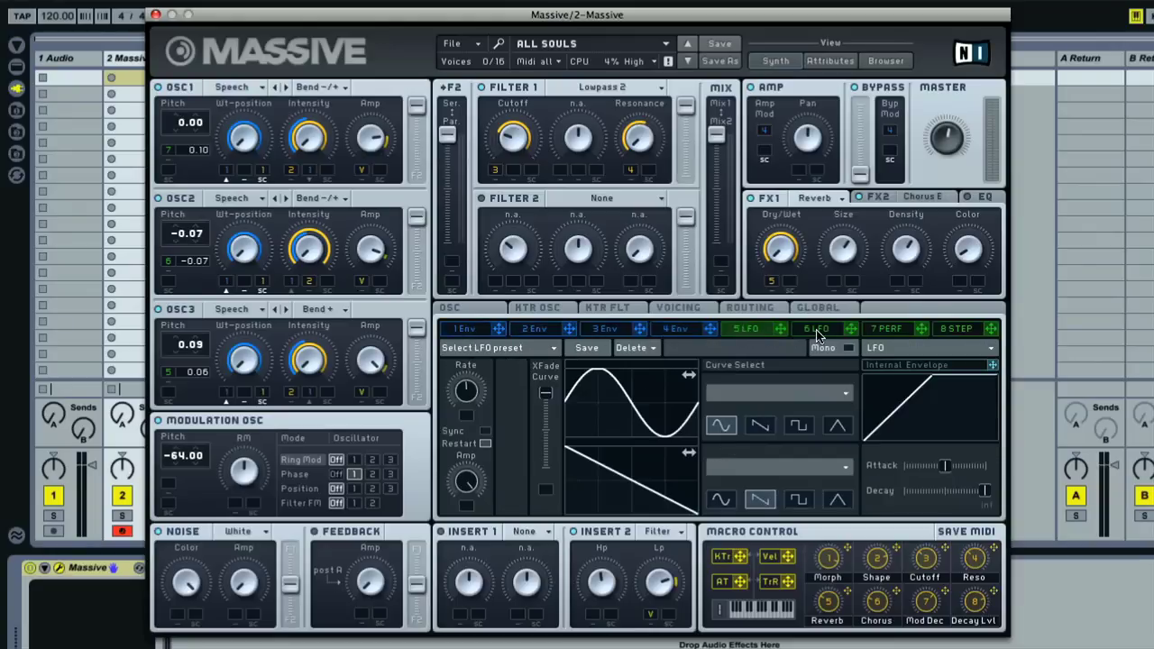
left_click(817, 331)
left_click(885, 331)
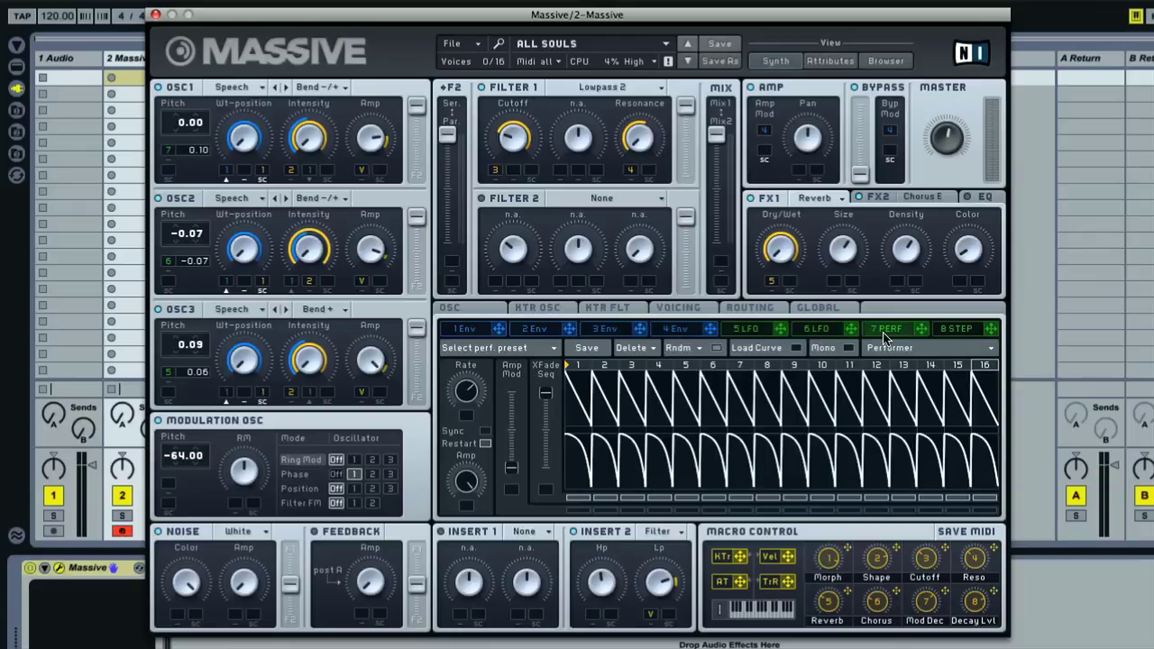
left_click(956, 331)
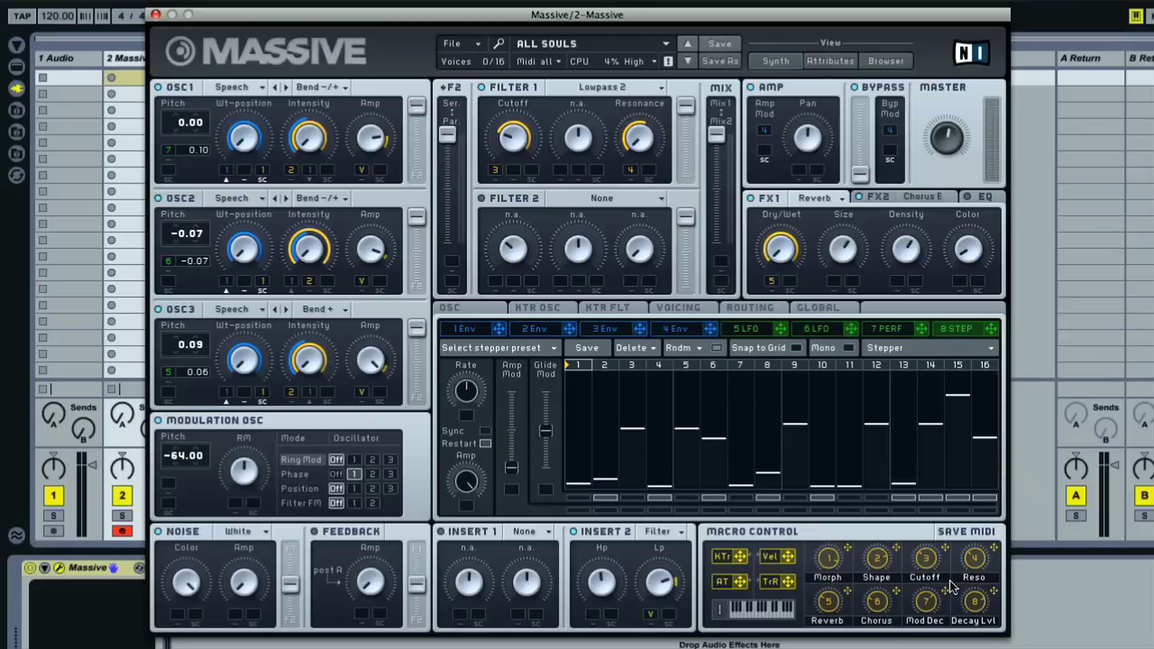
- View the preset attributes and browser, advance two presets to Alone In The Moon, and return to the synth view
left_click(829, 63)
left_click(885, 61)
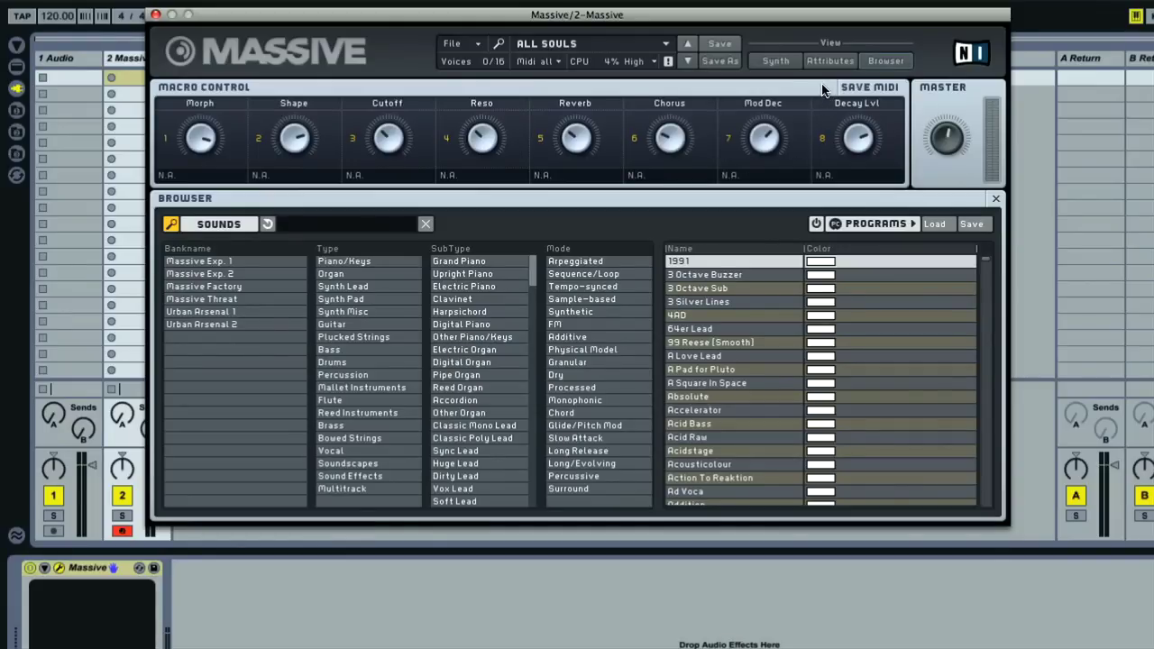
left_click(688, 62)
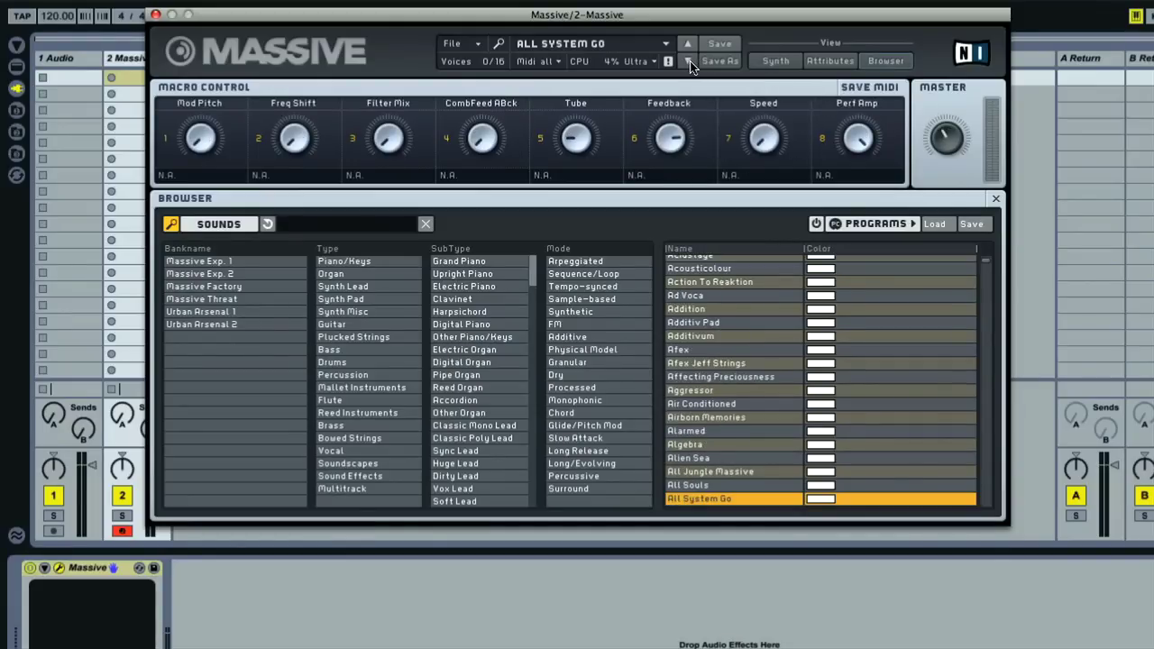
left_click(687, 62)
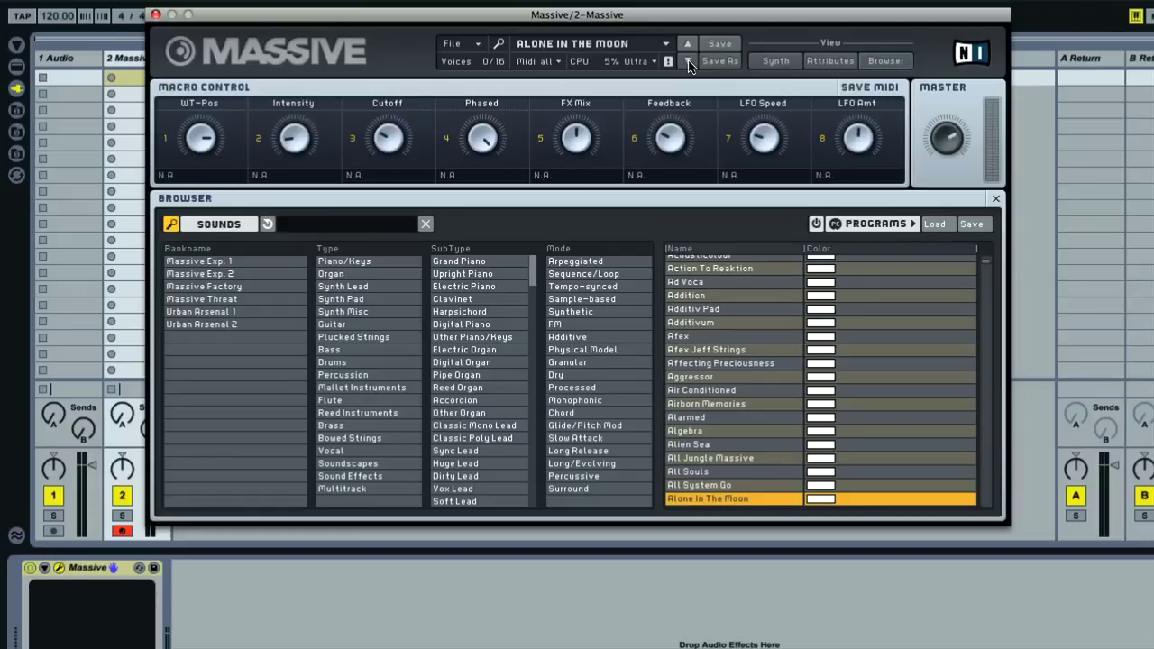
left_click(786, 65)
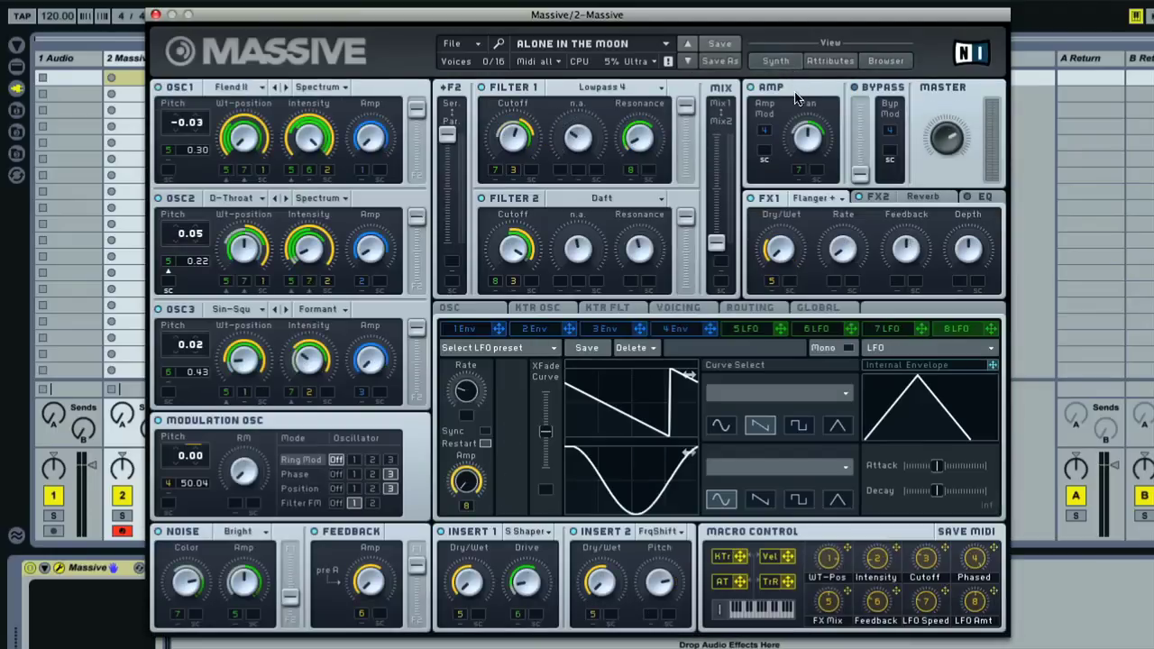
- Load the Burning Saws preset and then the Buzzooka preset from the sound browser's program list
left_click(883, 63)
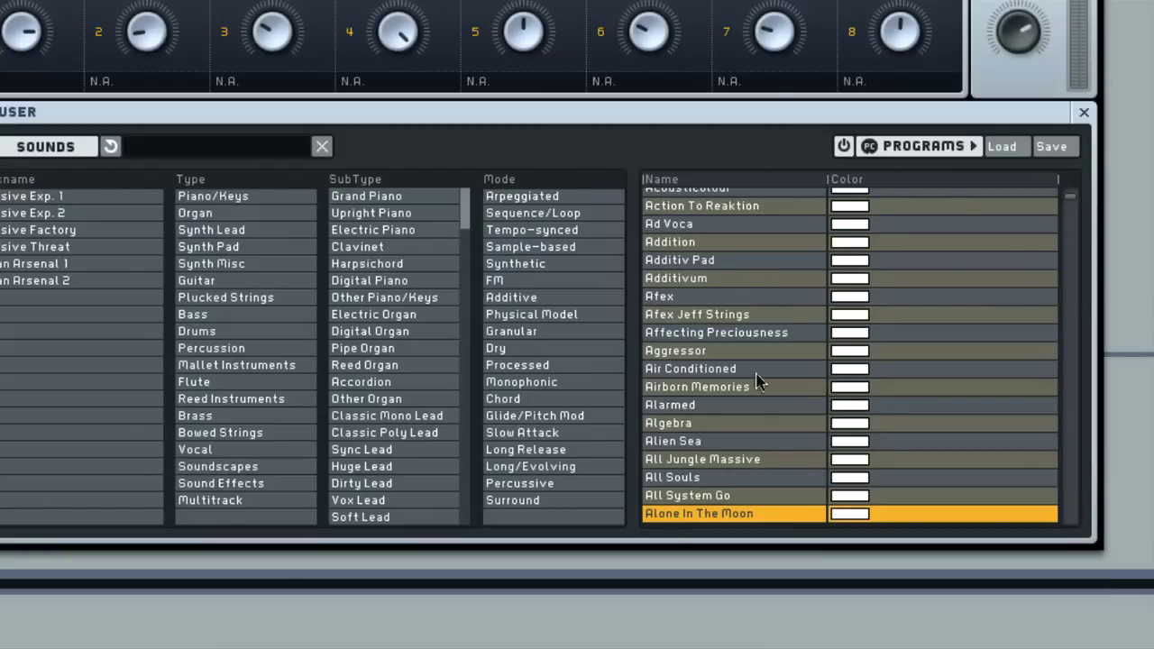
scroll(758, 286, "down", 10)
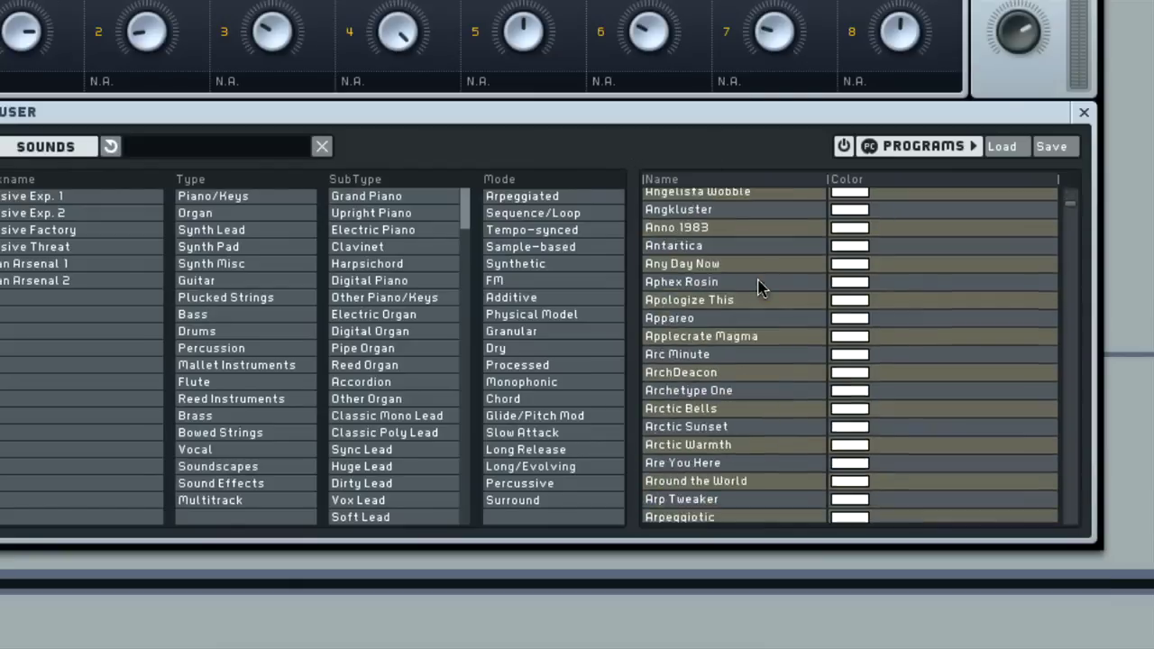
scroll(758, 287, "down", 5)
left_click(752, 287)
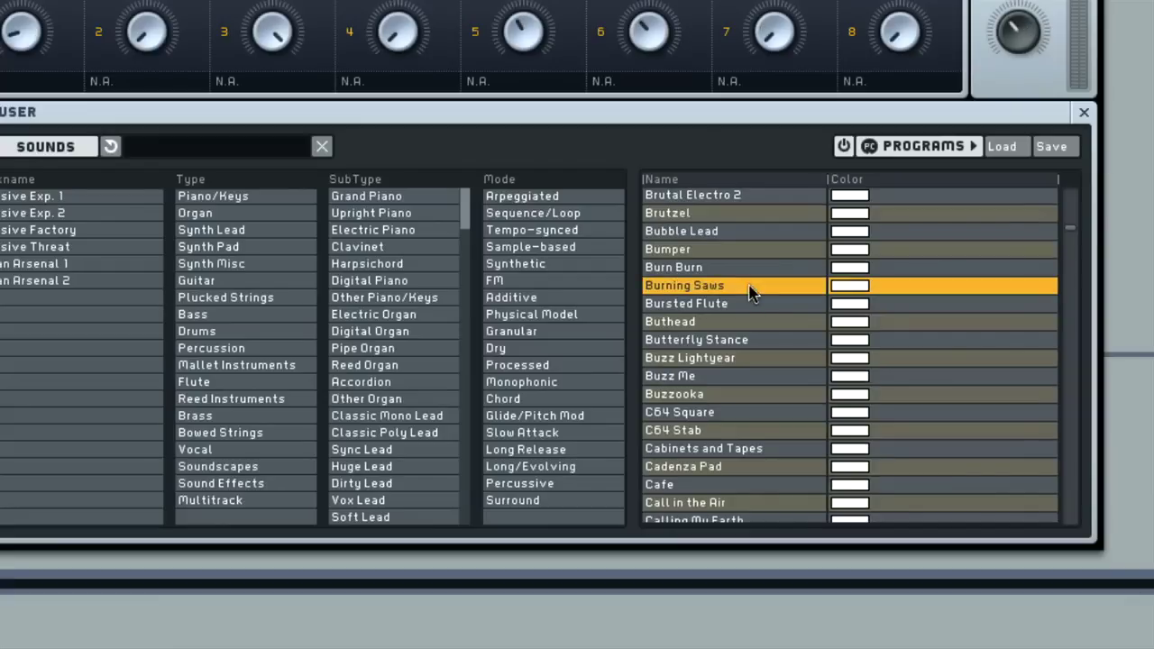
left_click(694, 395)
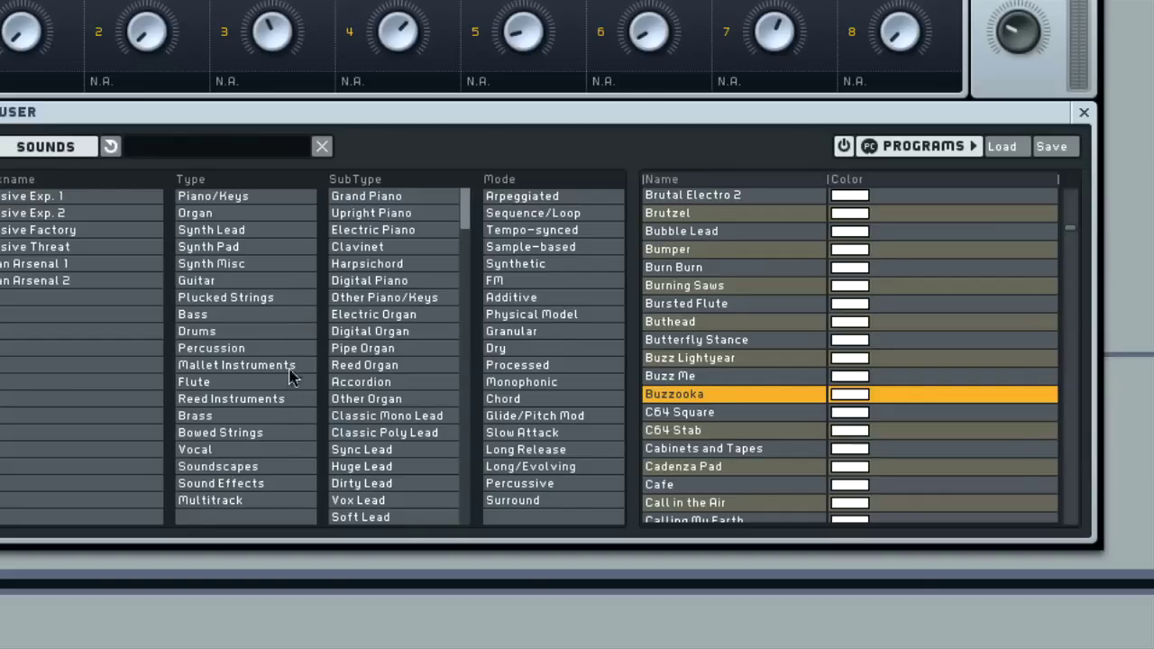
- Filter the sounds by Organ, switch the type to Bass with the Digital Bass and Distorted Bass subtypes, and look through the matches
left_click(204, 216)
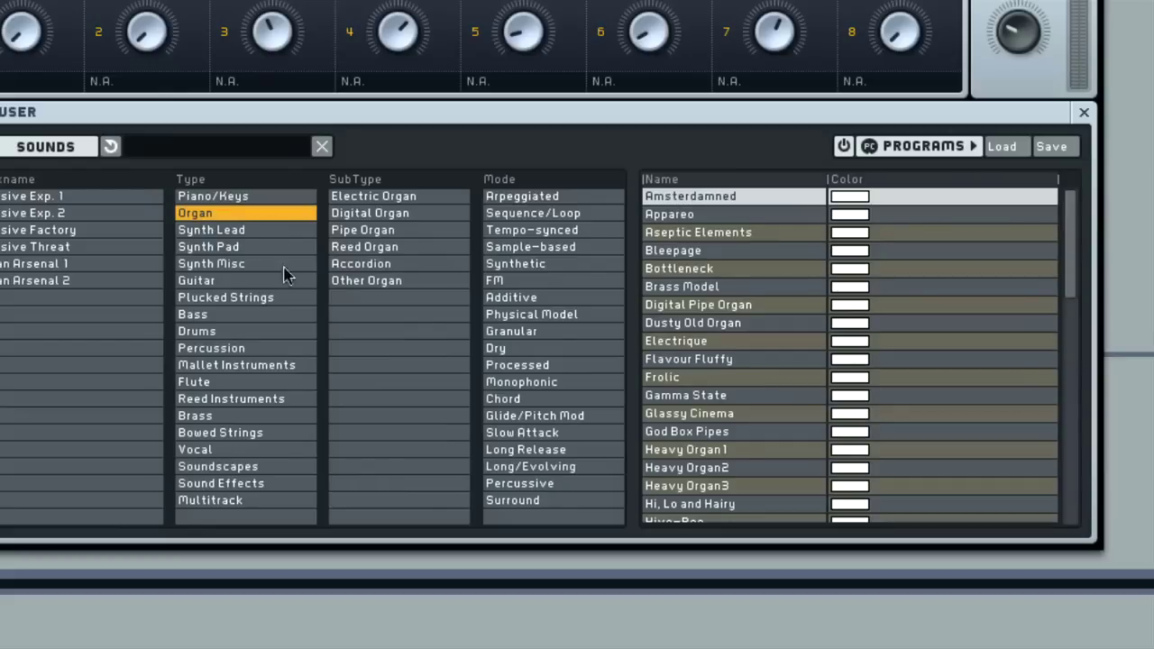
left_click(209, 316)
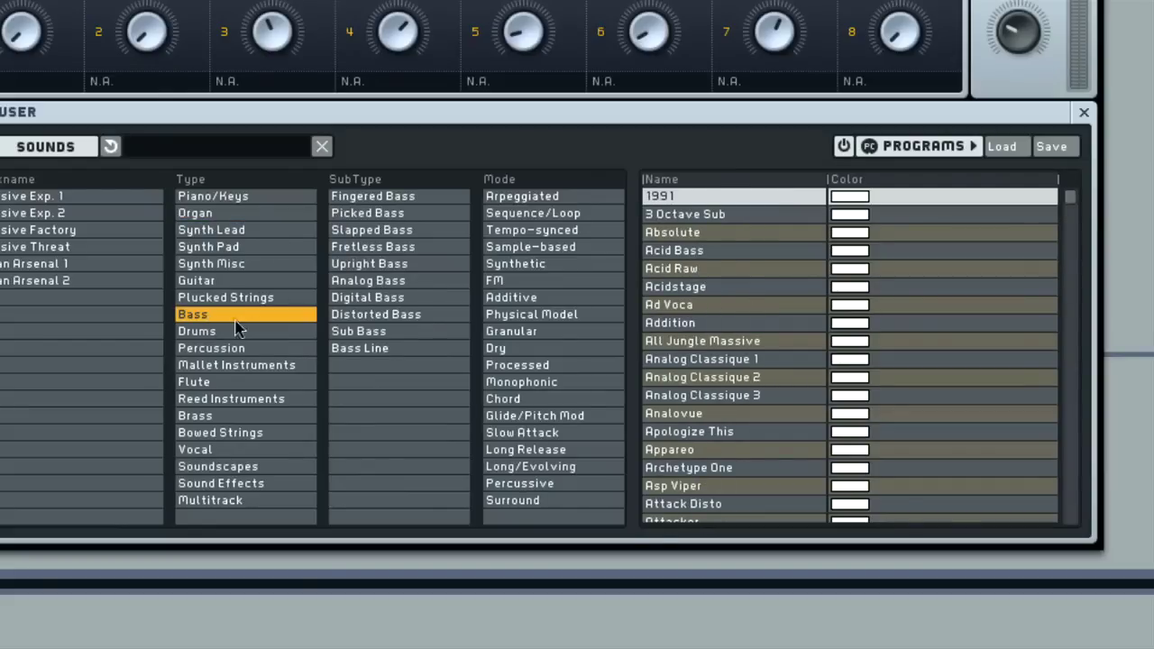
left_click(396, 299)
left_click(392, 316)
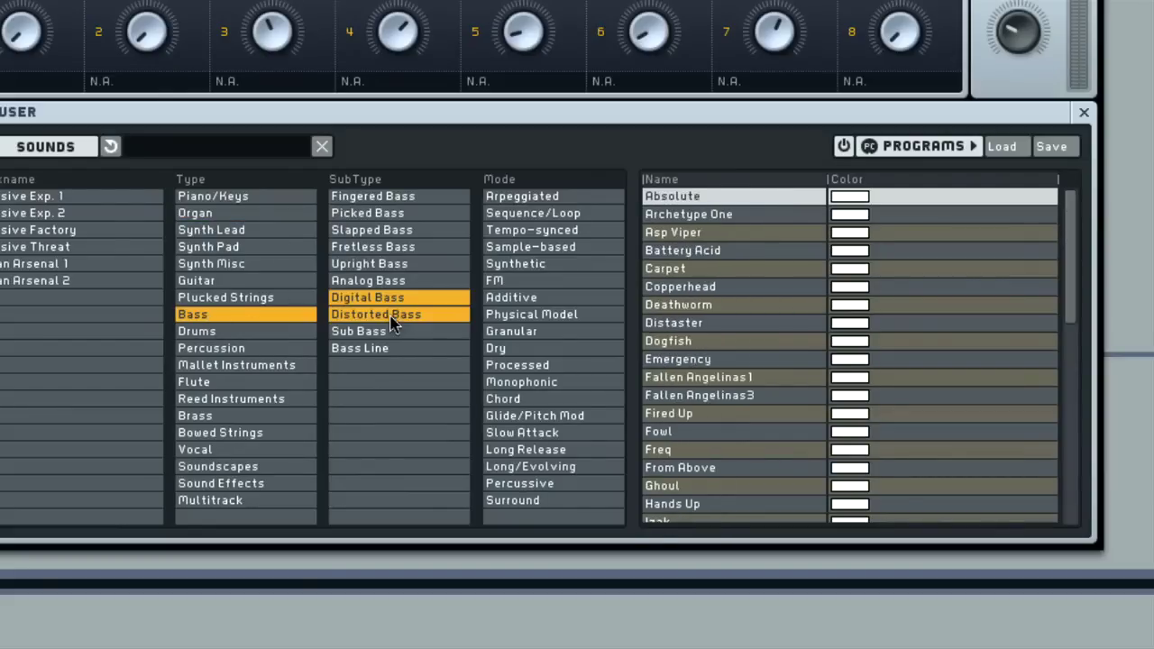
scroll(782, 315, "down", 9)
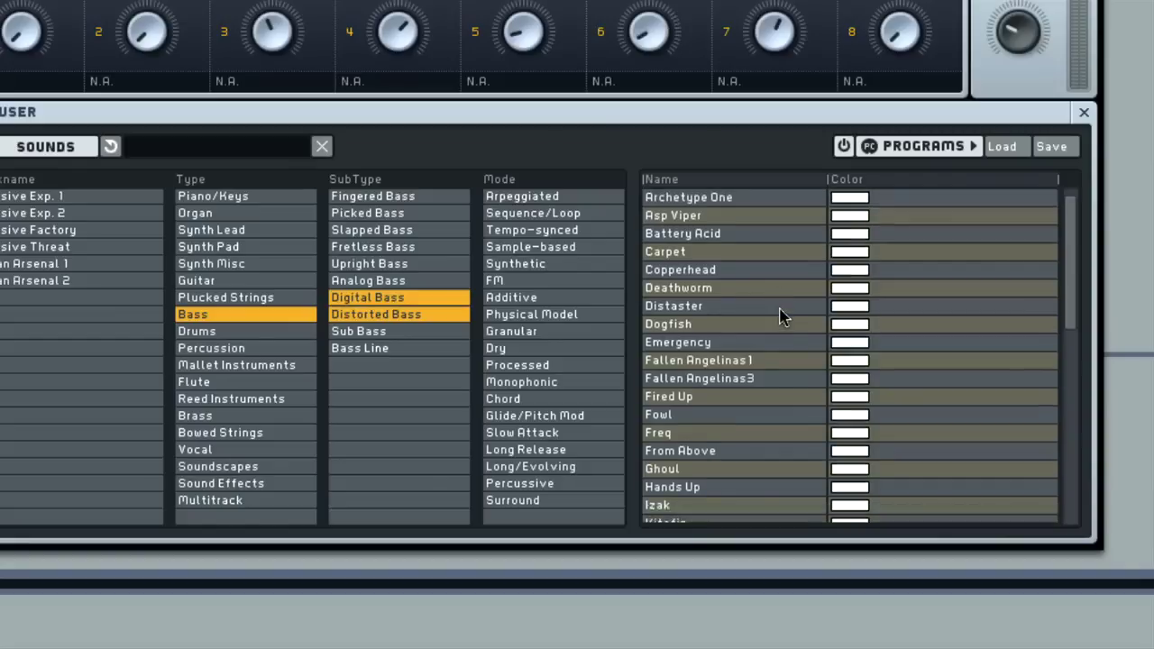
scroll(780, 315, "up", 3)
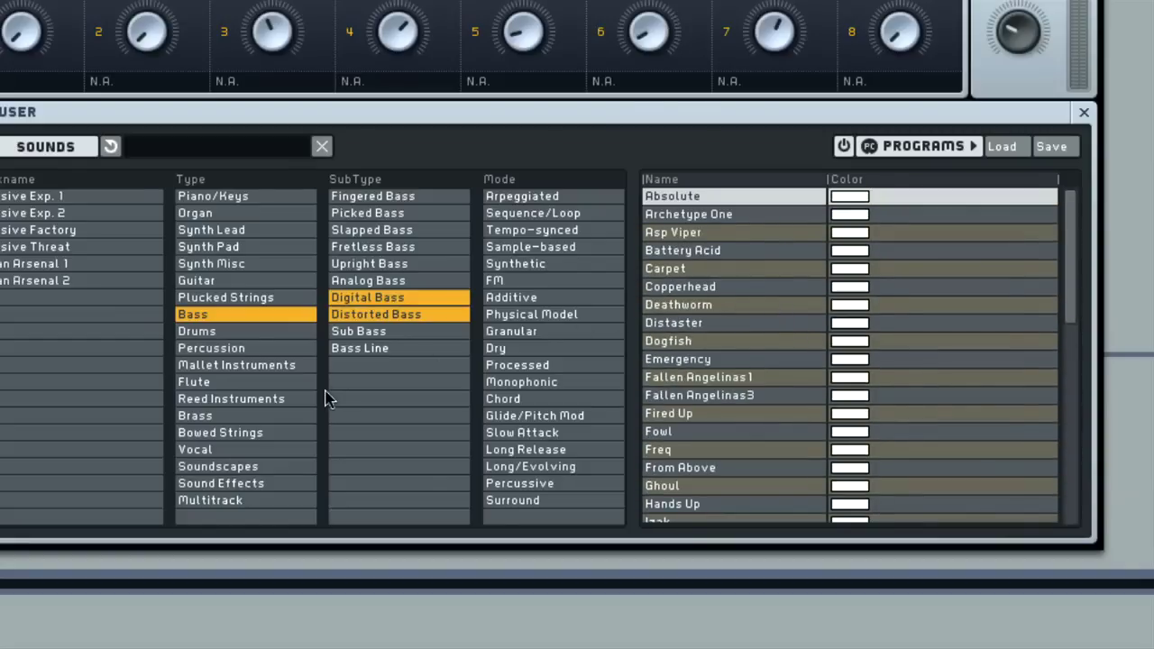
- Try the Flute and Synth Misc types, then filter by Synth Lead, Huge Lead and the Synthetic, Processed, Monophonic and Percussive modes
left_click(251, 384)
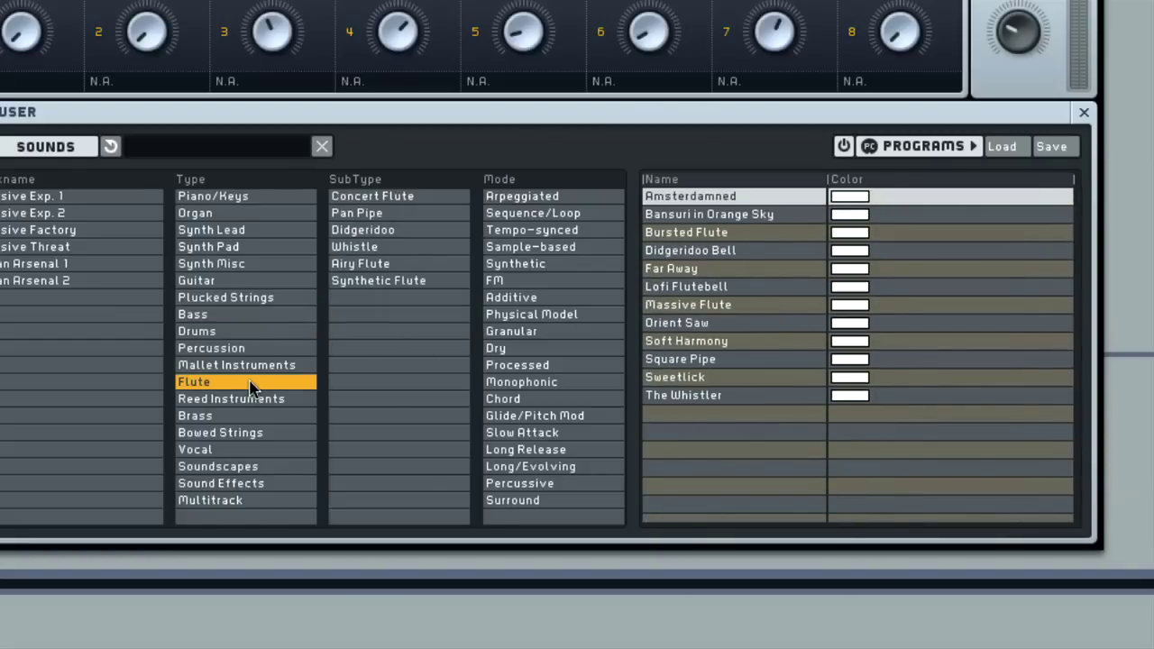
left_click(239, 265)
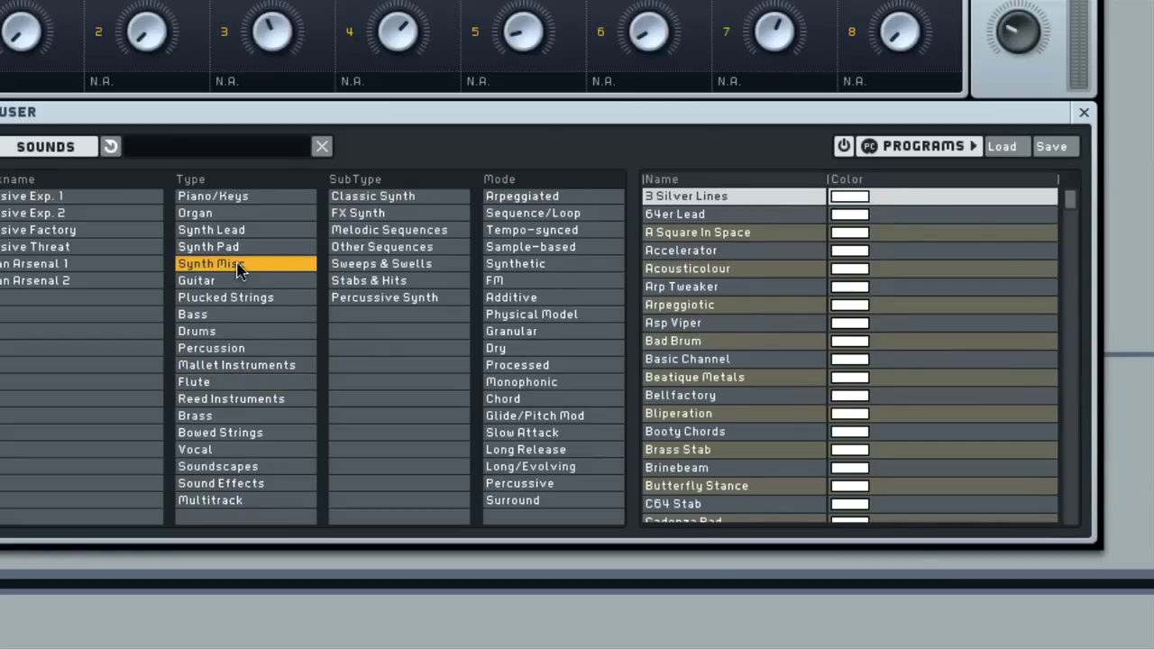
left_click(252, 233)
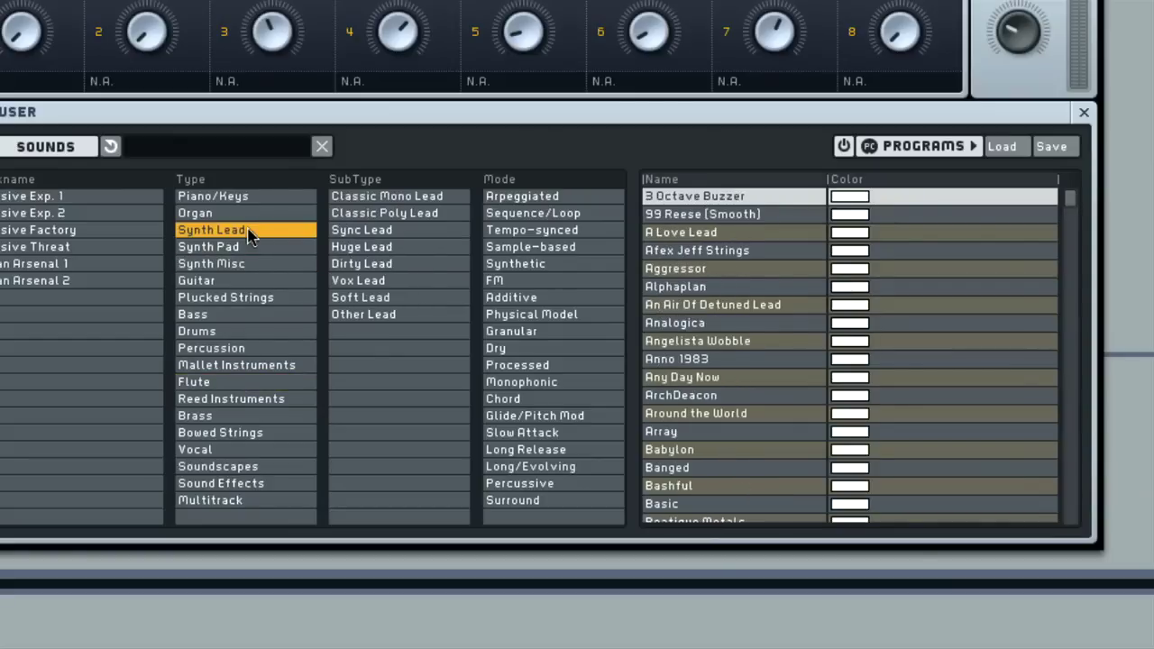
left_click(393, 250)
left_click(523, 268)
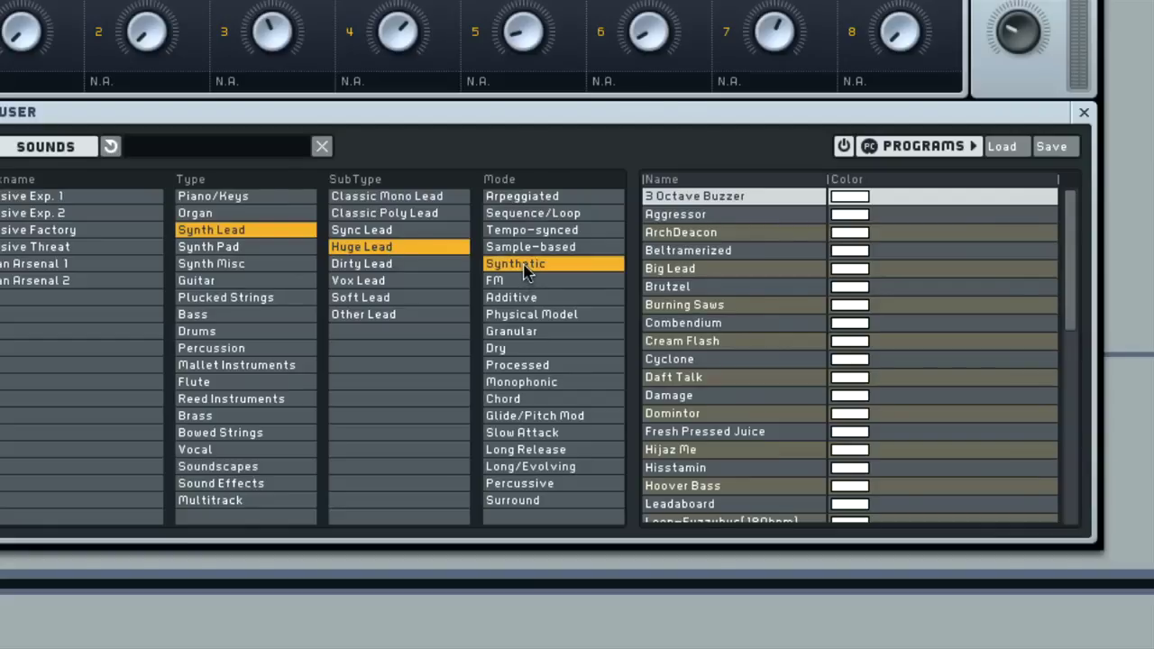
left_click(550, 365)
left_click(553, 383)
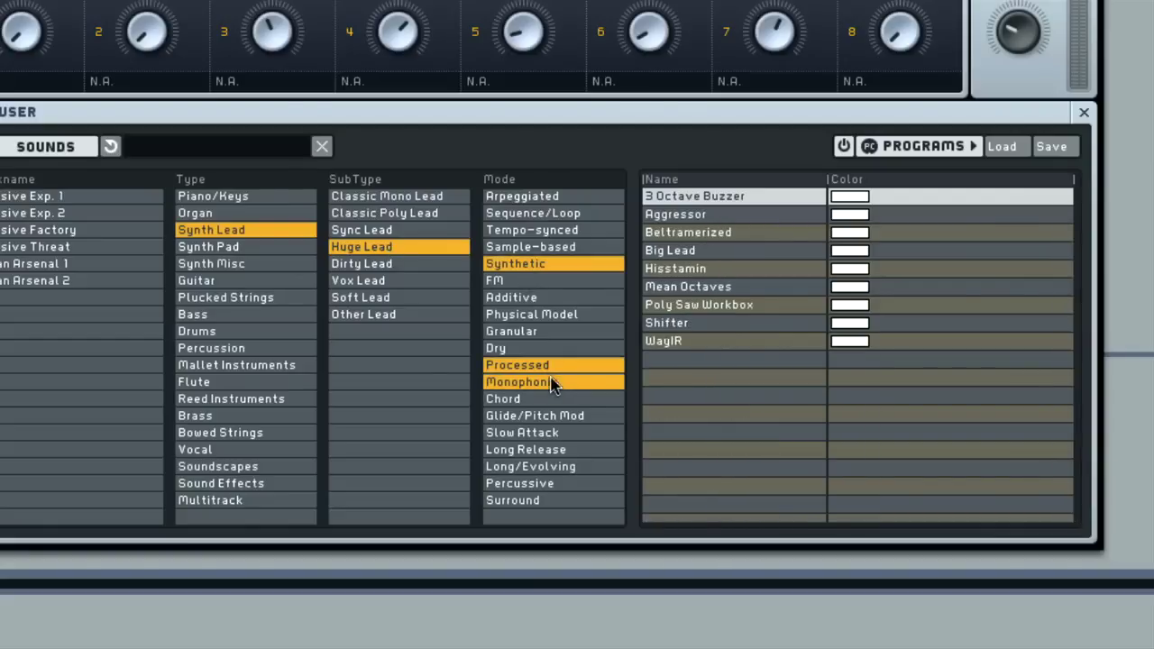
left_click(544, 486)
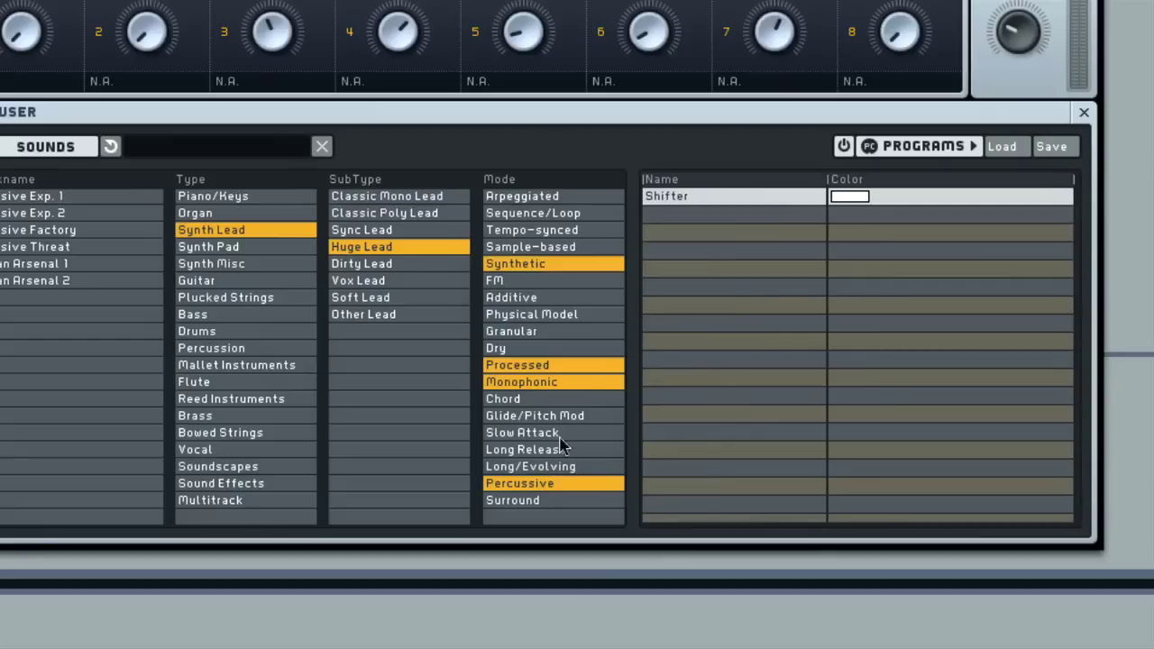
- Reset the sound filters, search the presets for "gangster", and clear the search
left_click(110, 149)
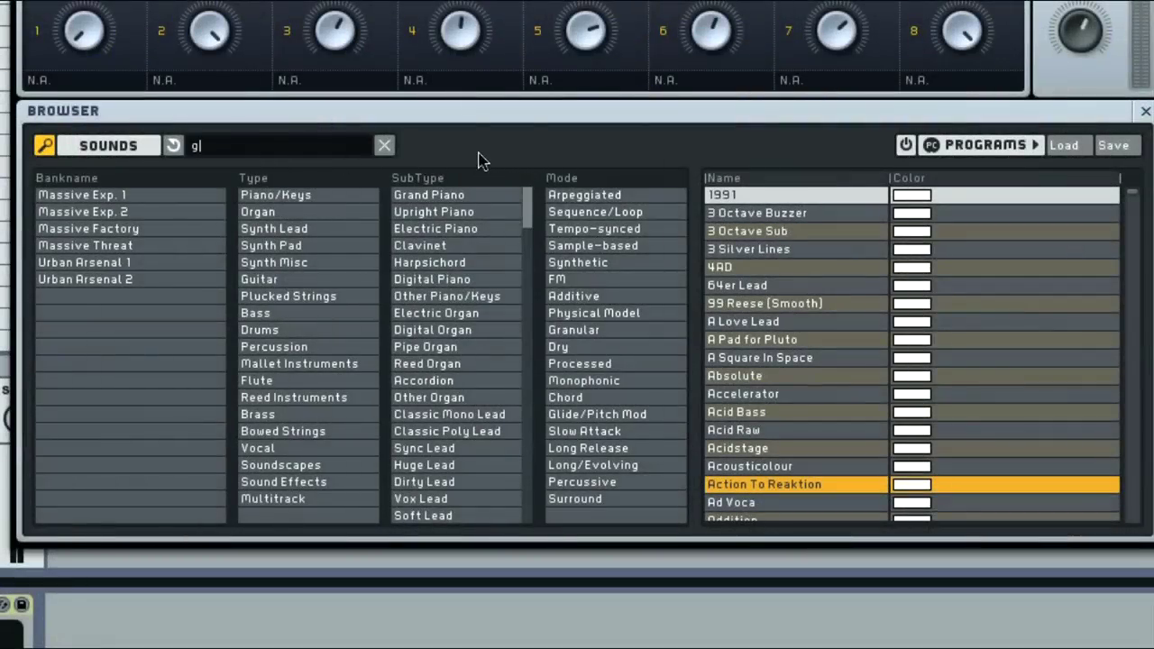
type("angster")
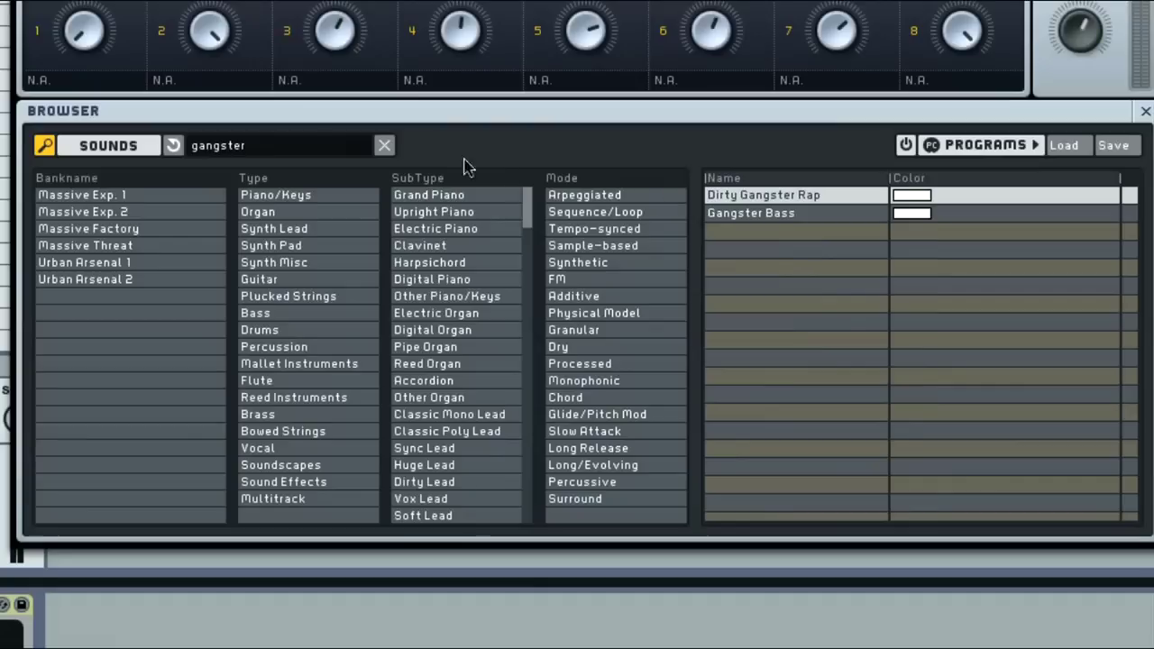
left_click(383, 147)
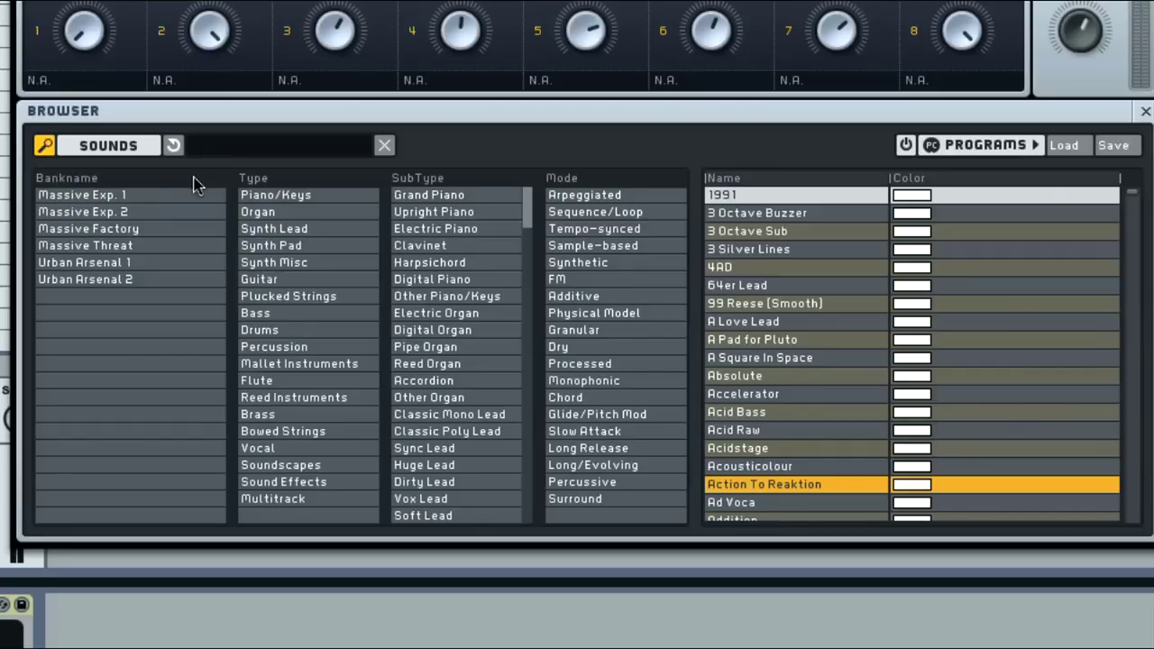
- Switch the sounds to the file browser and look through the Massive Threat, Massive Expansion Vol. 2, My Massive and My Favorites folders
left_click(108, 146)
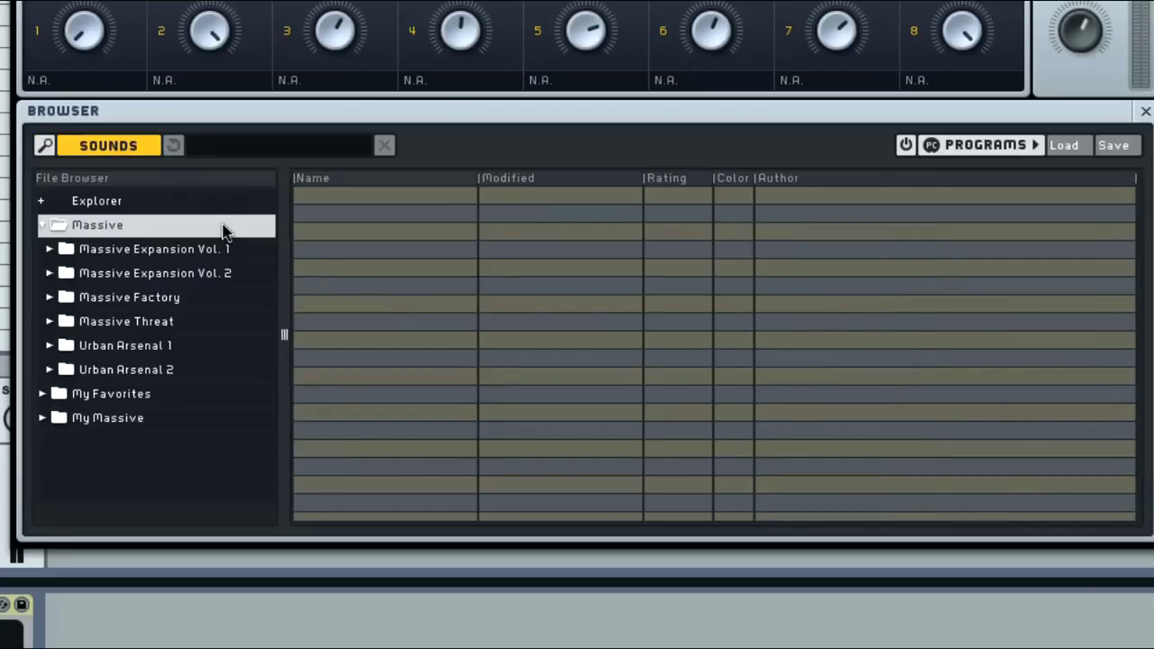
left_click(148, 323)
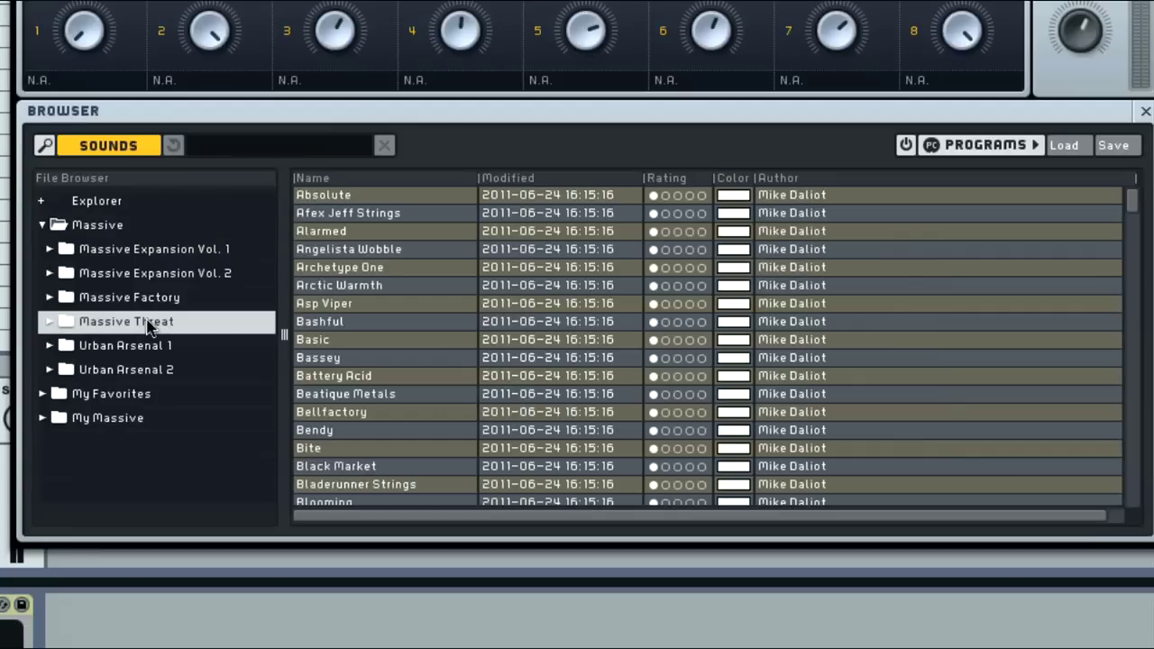
left_click(157, 275)
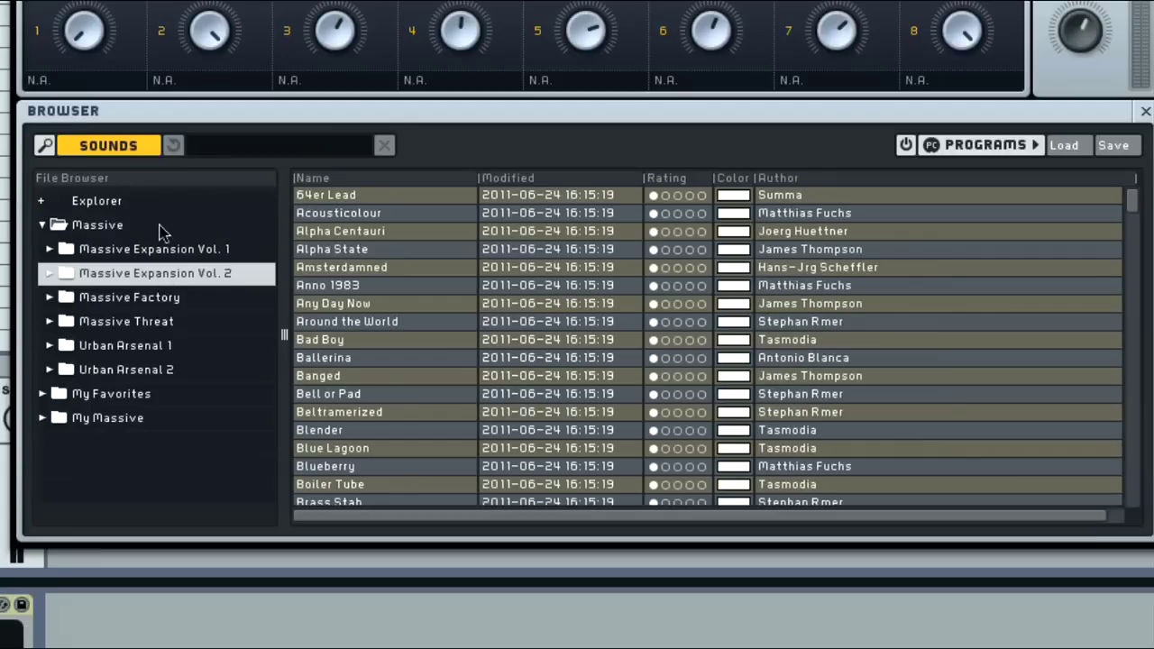
left_click(104, 227)
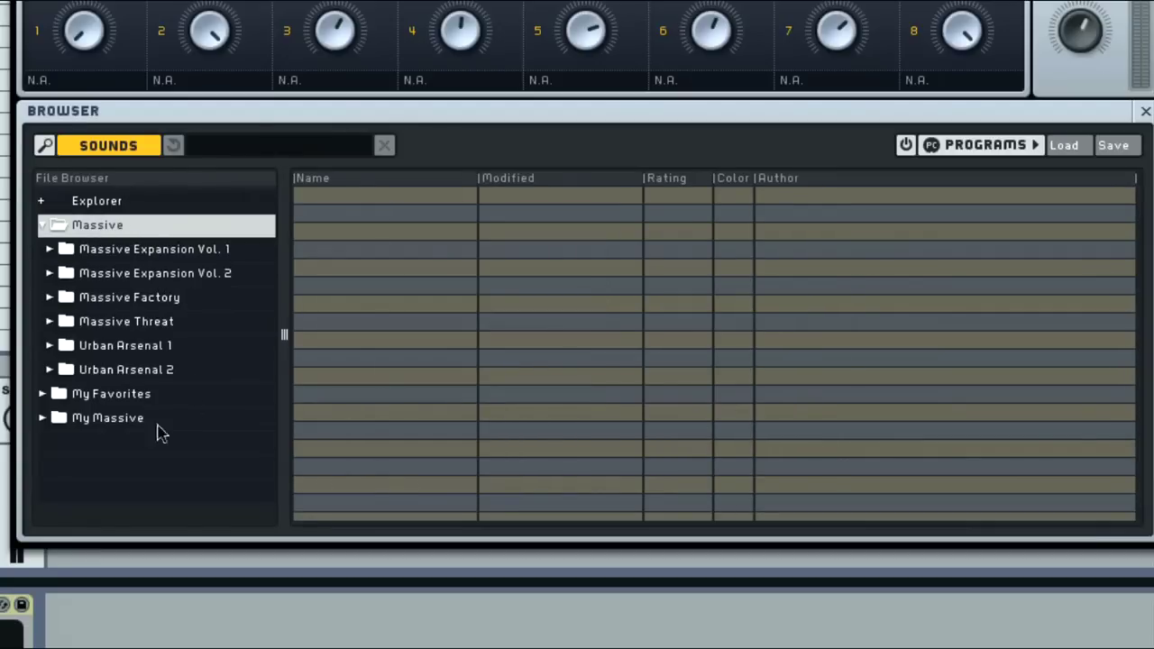
left_click(126, 425)
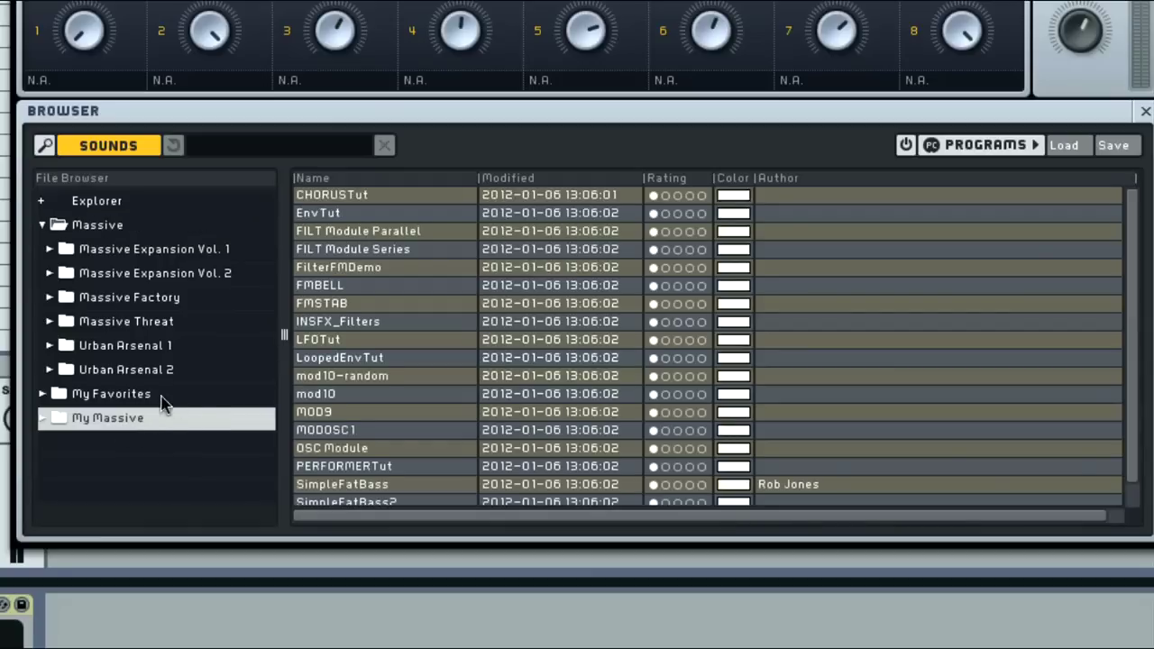
left_click(144, 398)
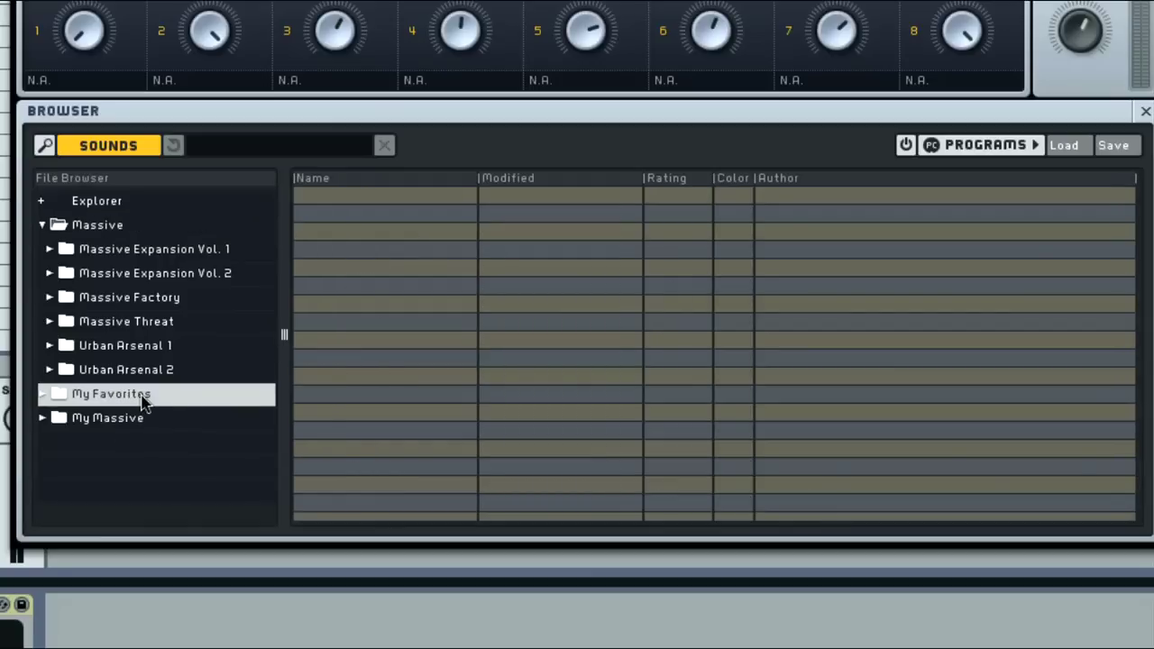
- Add the 4AD preset from the Massive Factory folder to My Favorites and open the favorites folder
left_click(173, 298)
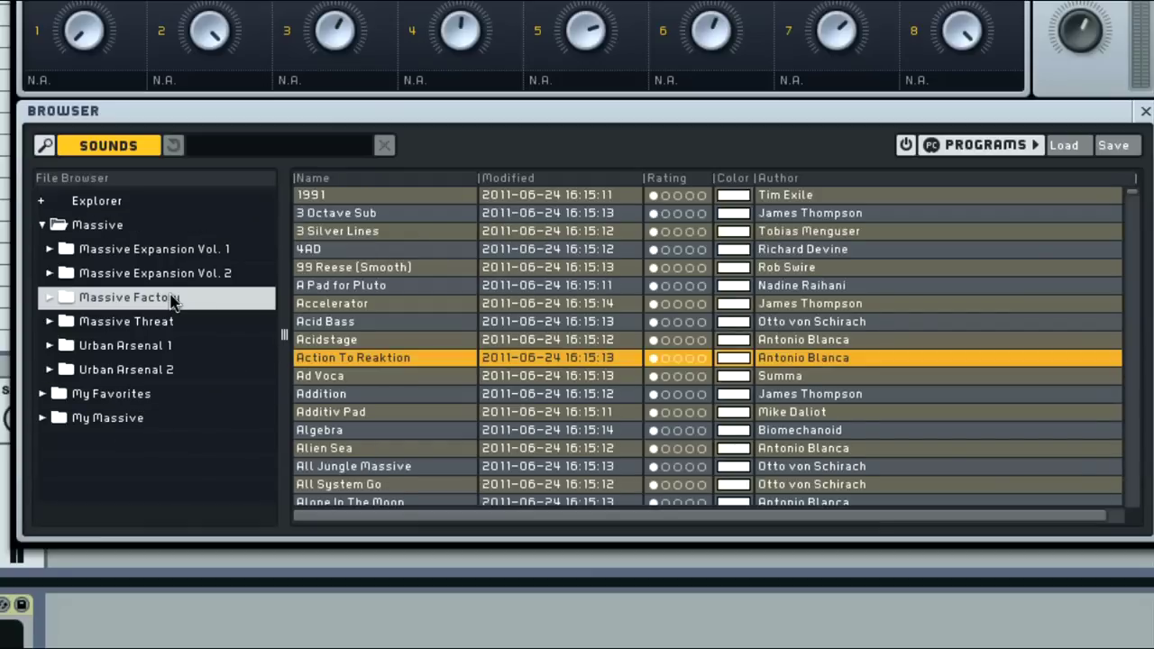
left_click(320, 250)
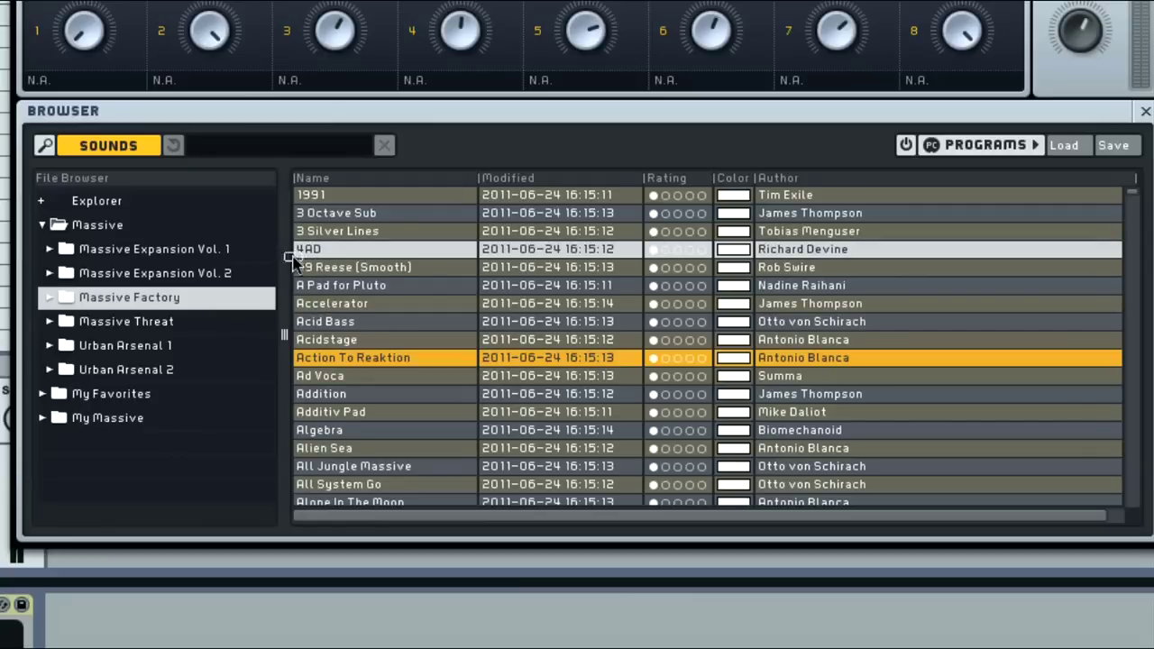
left_click(104, 399)
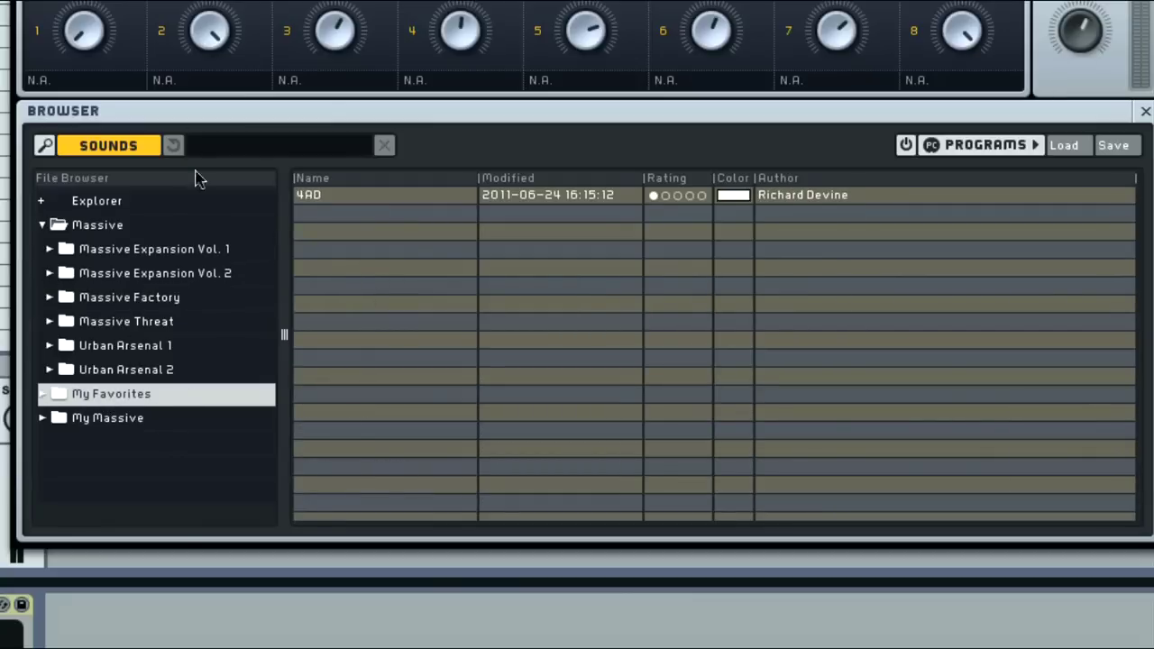
- Add A Pad for Pluto to My Favorites from the attribute-based sound list, and remove it in the favorites folder
left_click(135, 149)
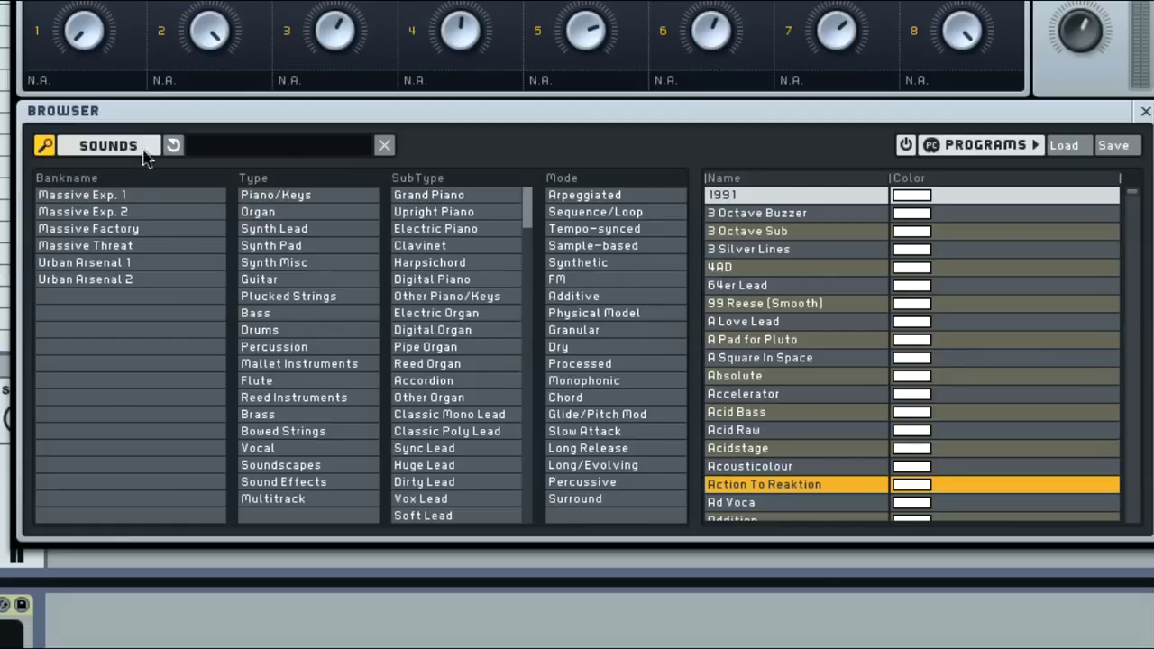
right_click(759, 342)
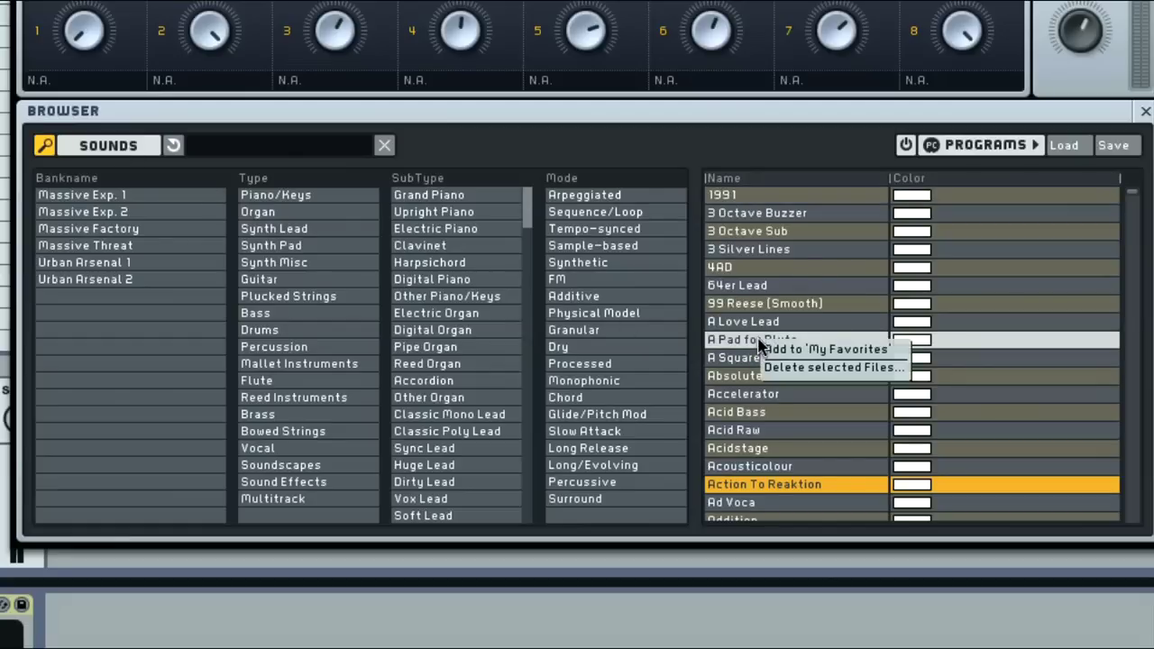
left_click(887, 355)
left_click(119, 149)
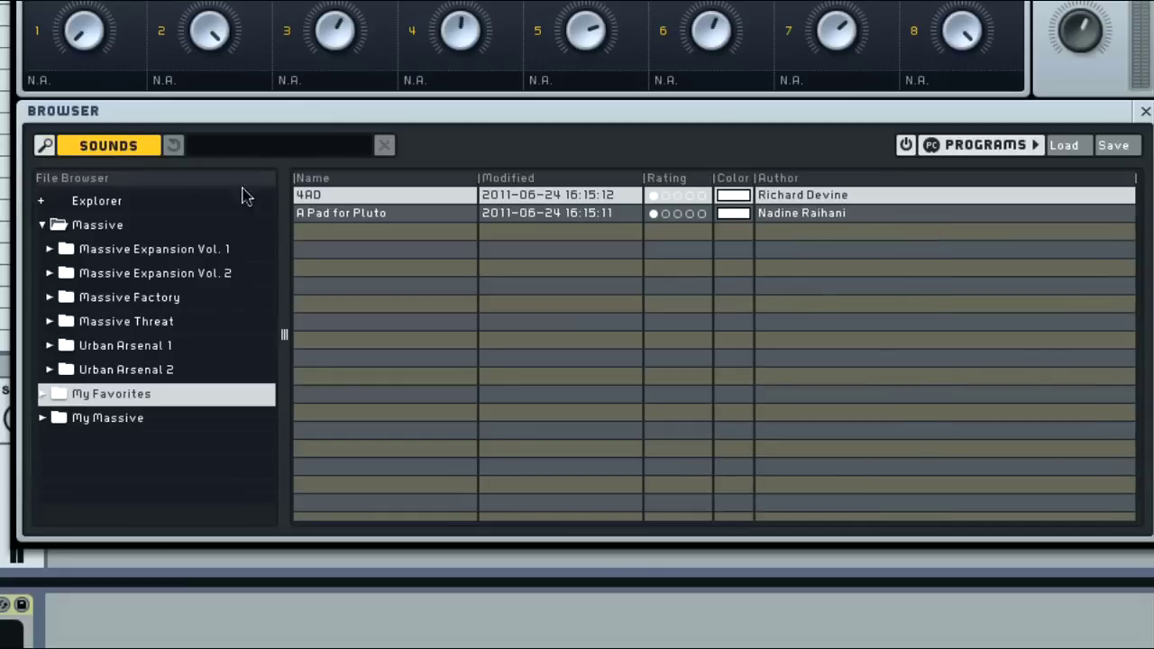
right_click(337, 218)
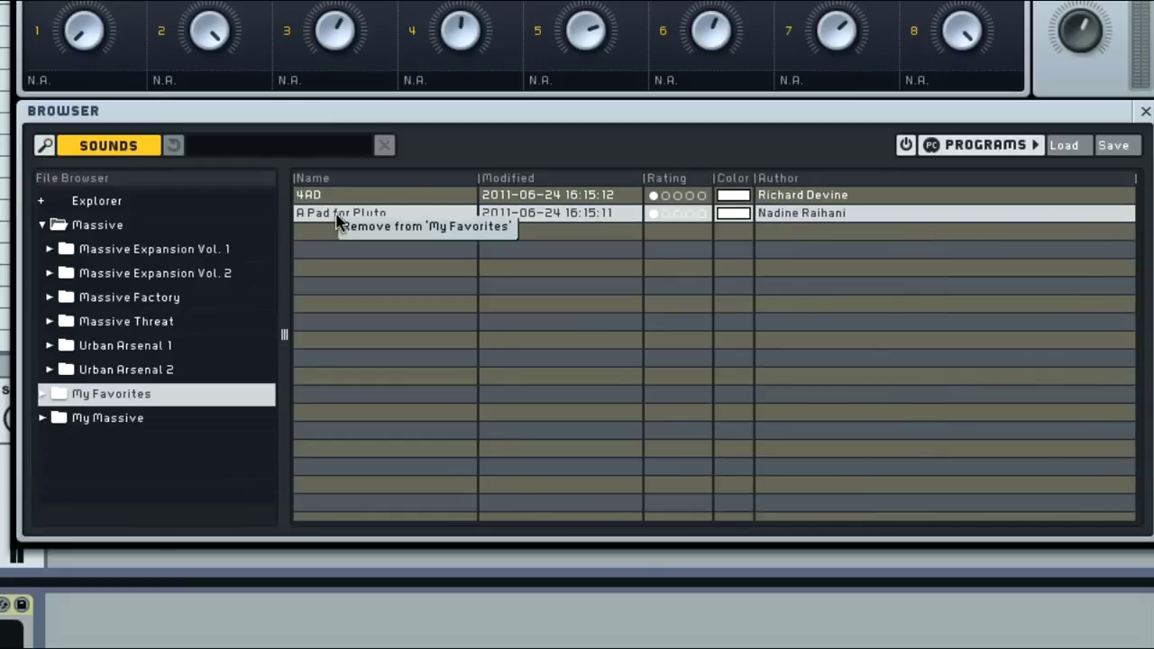
left_click(358, 227)
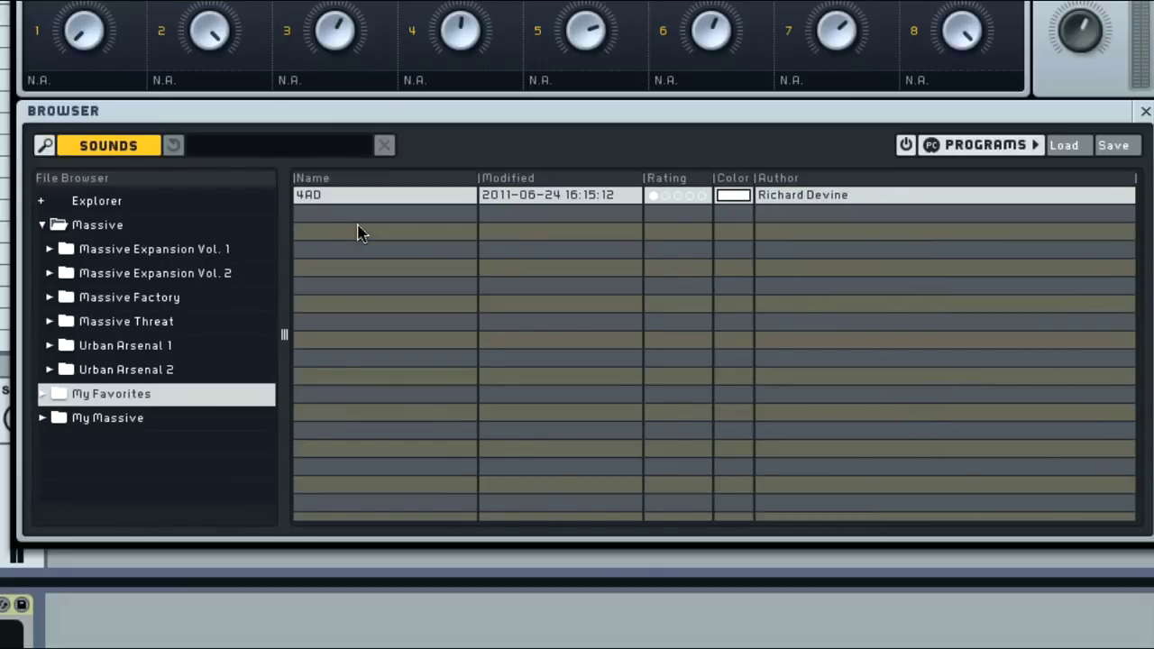
- Show the program list beside the full sound list and assign 64er Lead, A Pad for Pluto and Accelerator to slots 1 to 3
left_click(112, 146)
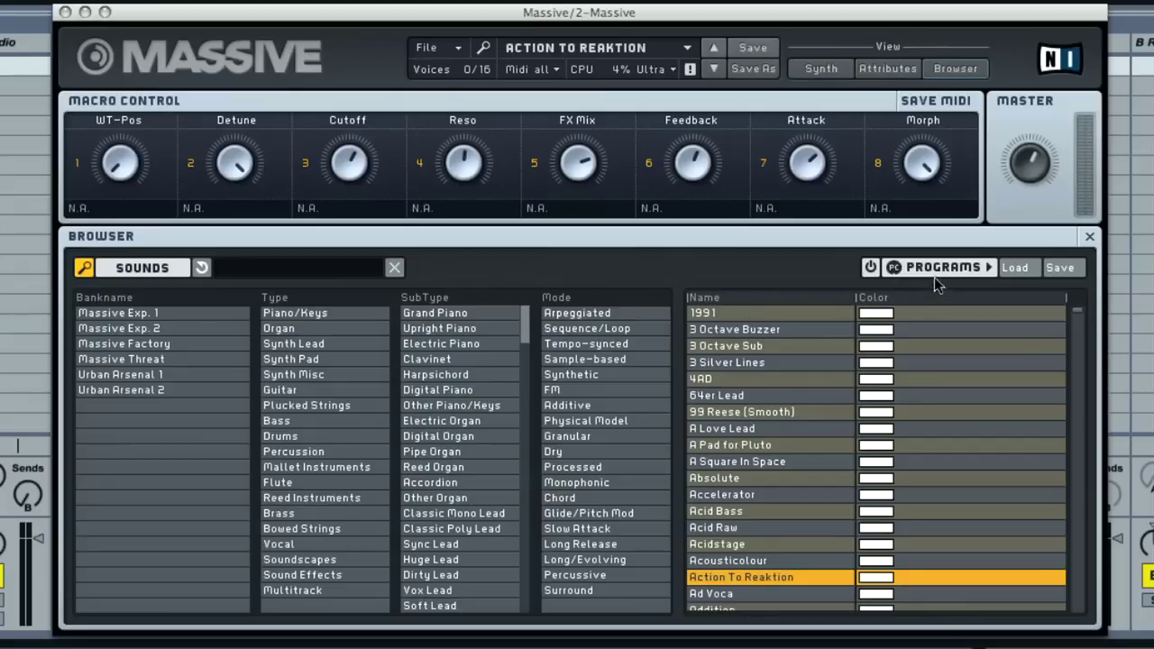
left_click(928, 269)
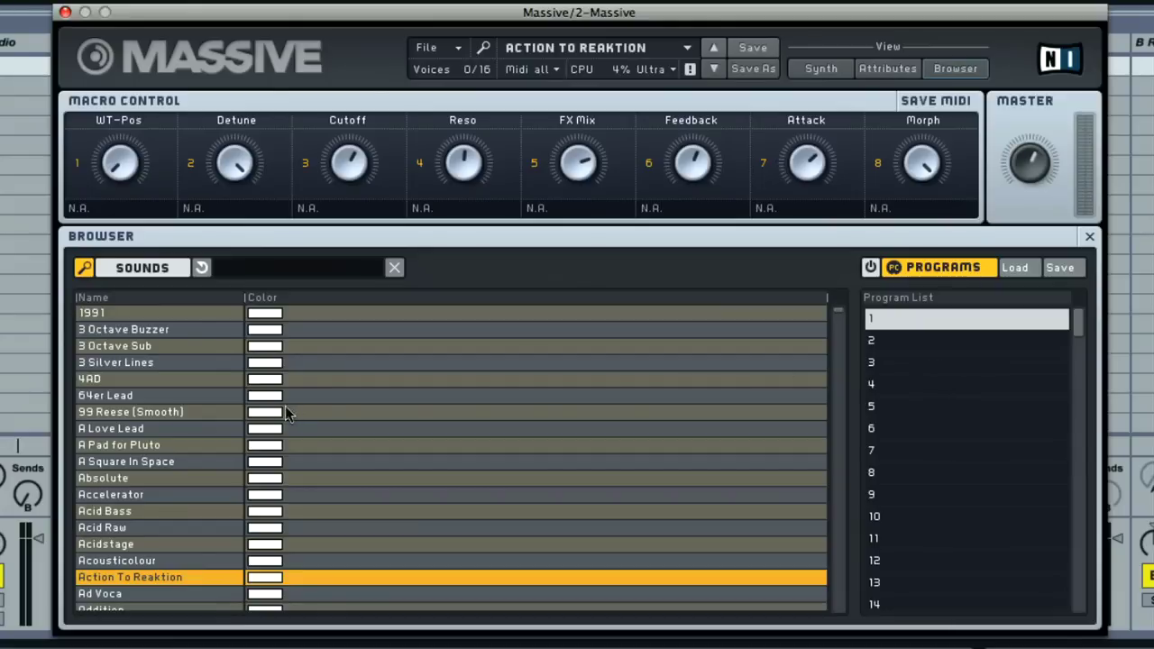
left_click_drag(152, 394, 886, 326)
left_click_drag(147, 444, 878, 347)
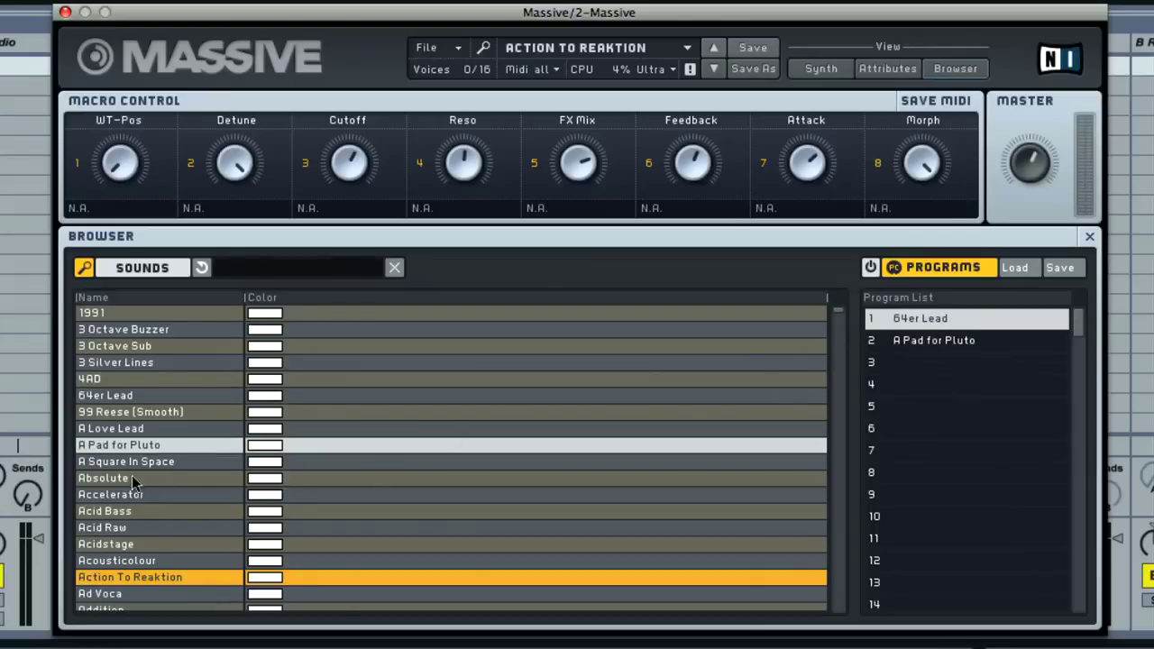
left_click_drag(140, 494, 901, 370)
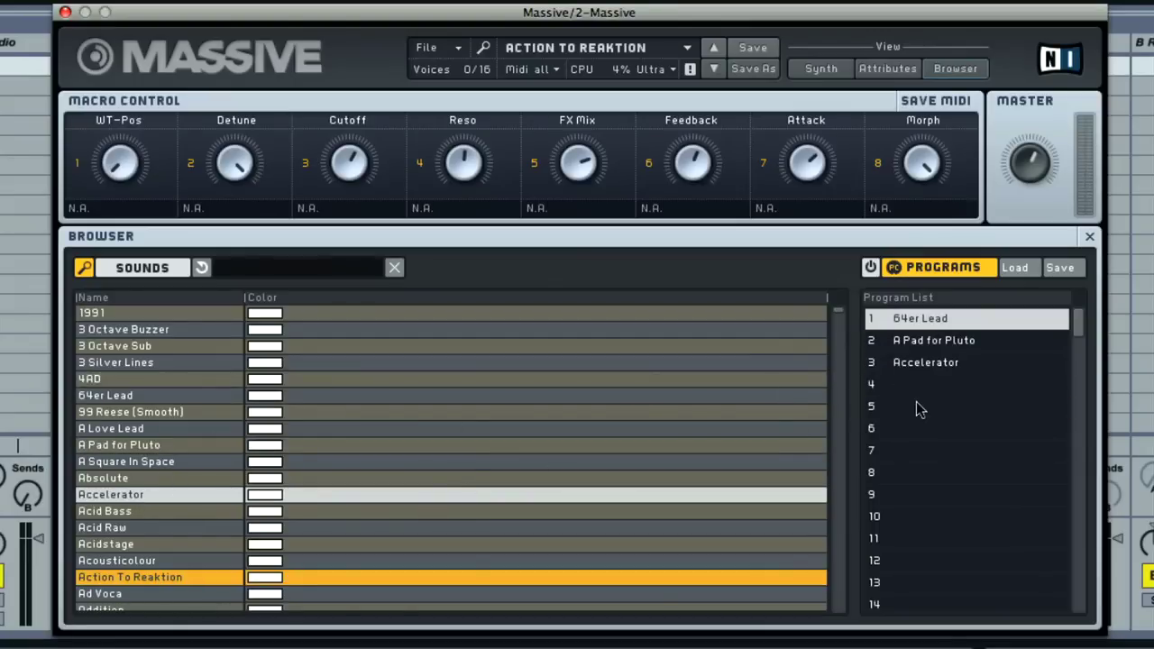
- Activate the program list and cycle the loaded preset up to 64er Lead and back down to Accelerator
left_click(871, 268)
left_click(711, 70)
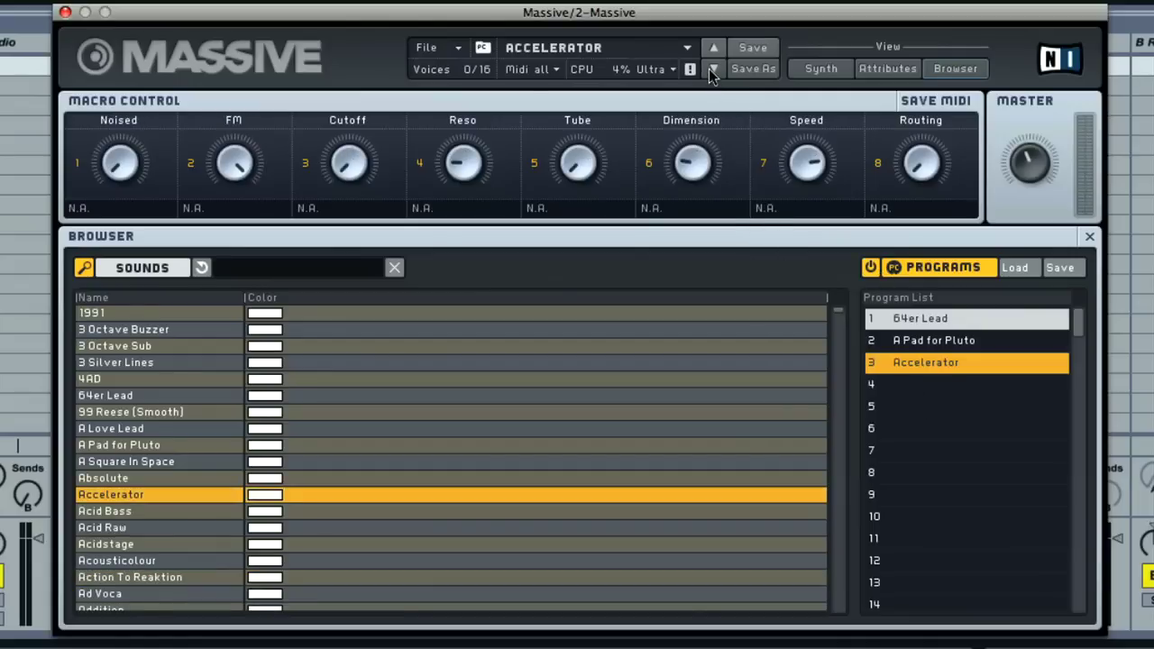
left_click(715, 48)
left_click(715, 48)
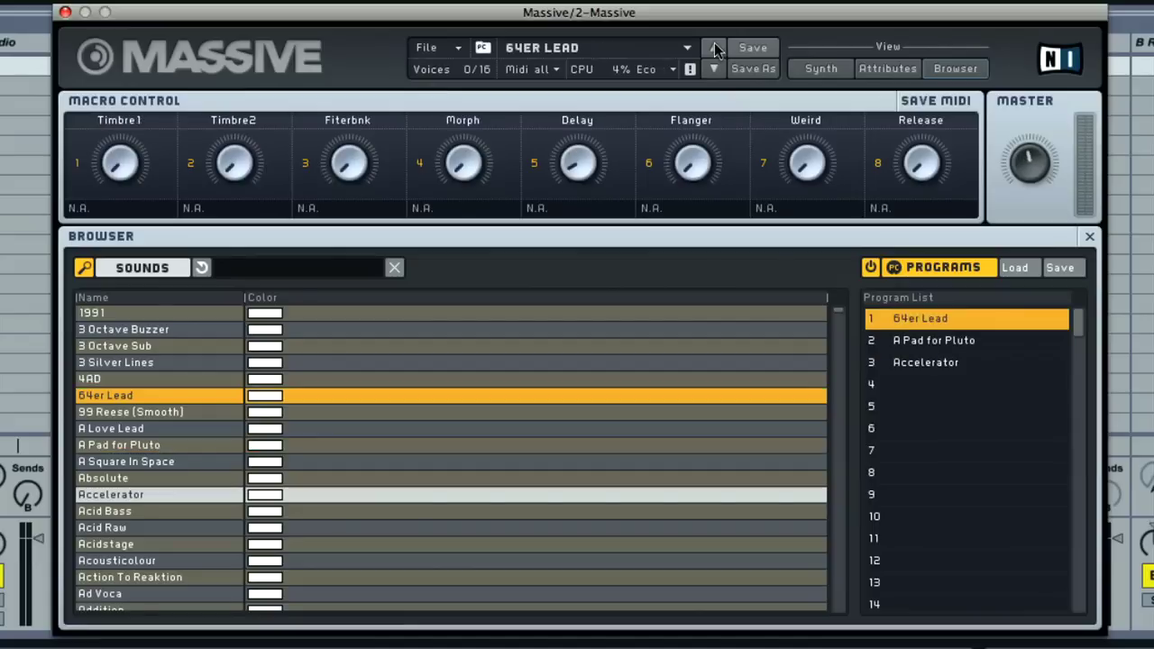
left_click(716, 71)
left_click(716, 71)
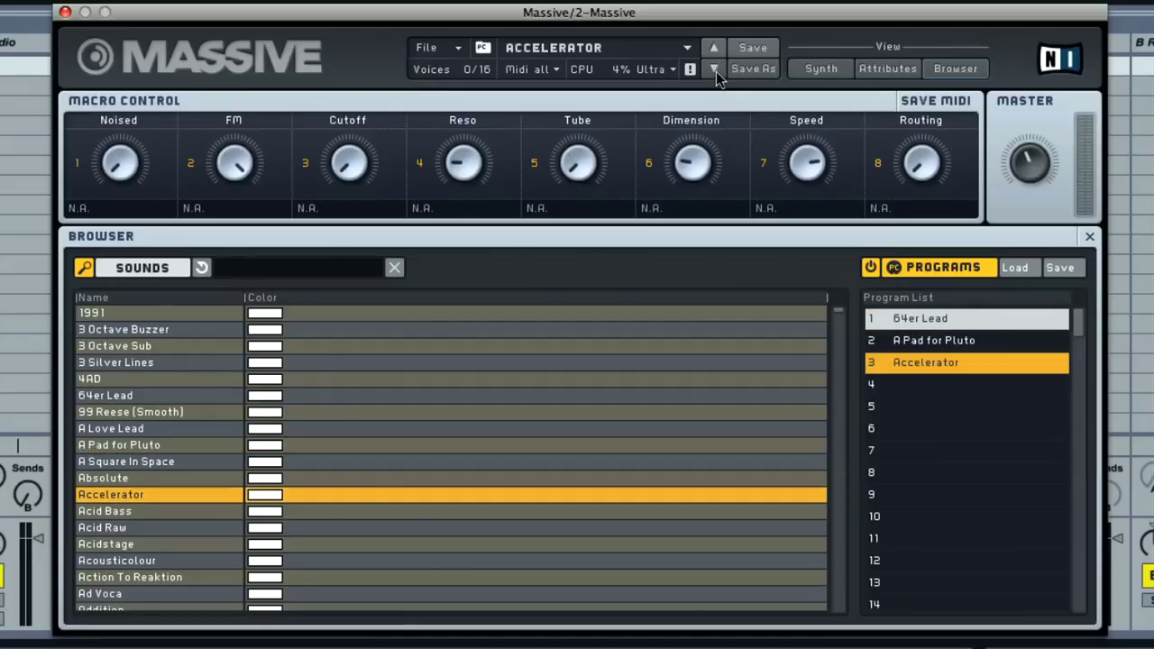
- Deactivate the program list and cycle through the sound list's presets down to Acidstage and back to Acid Bass
left_click(870, 267)
left_click(713, 70)
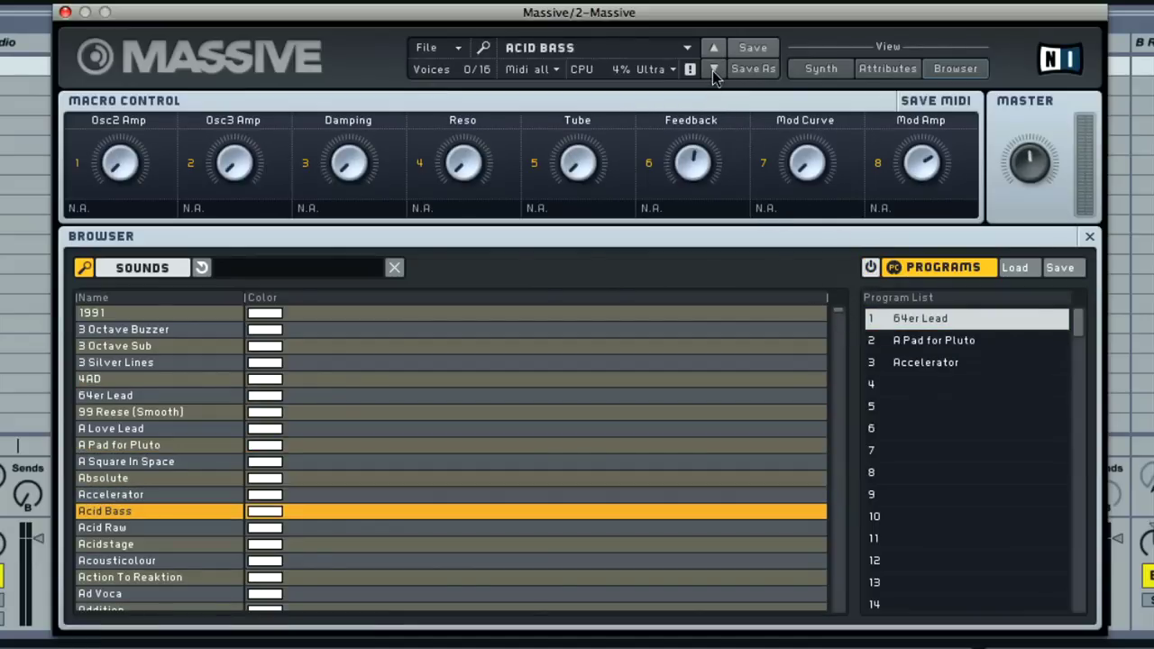
left_click(712, 70)
left_click(712, 71)
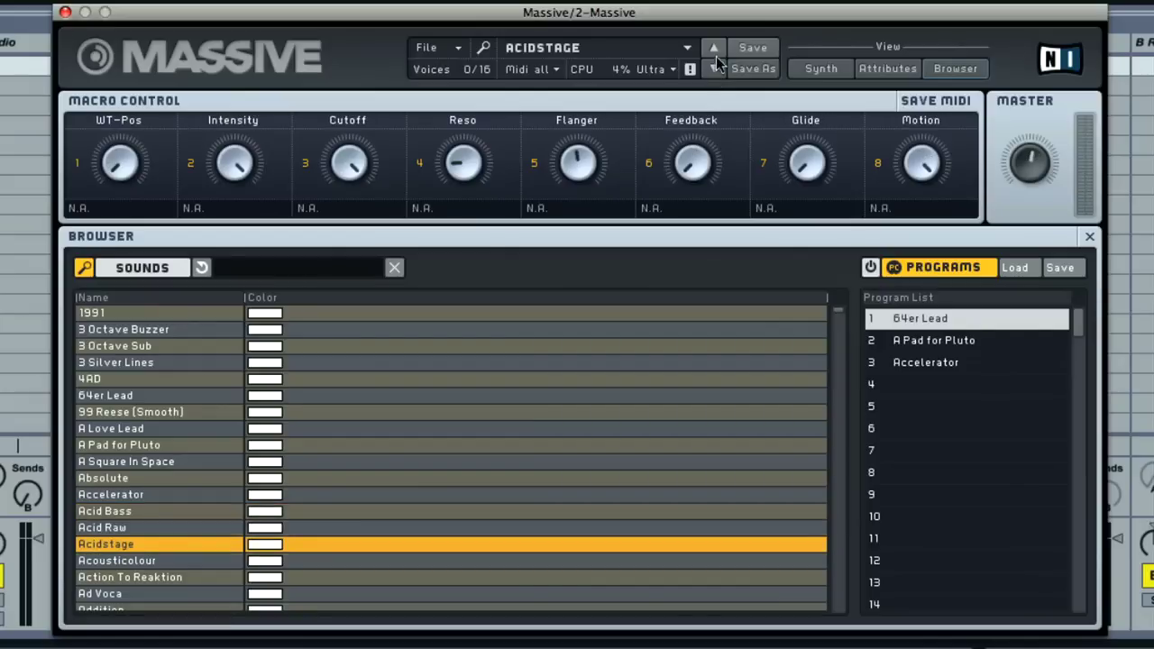
left_click(715, 50)
left_click(716, 50)
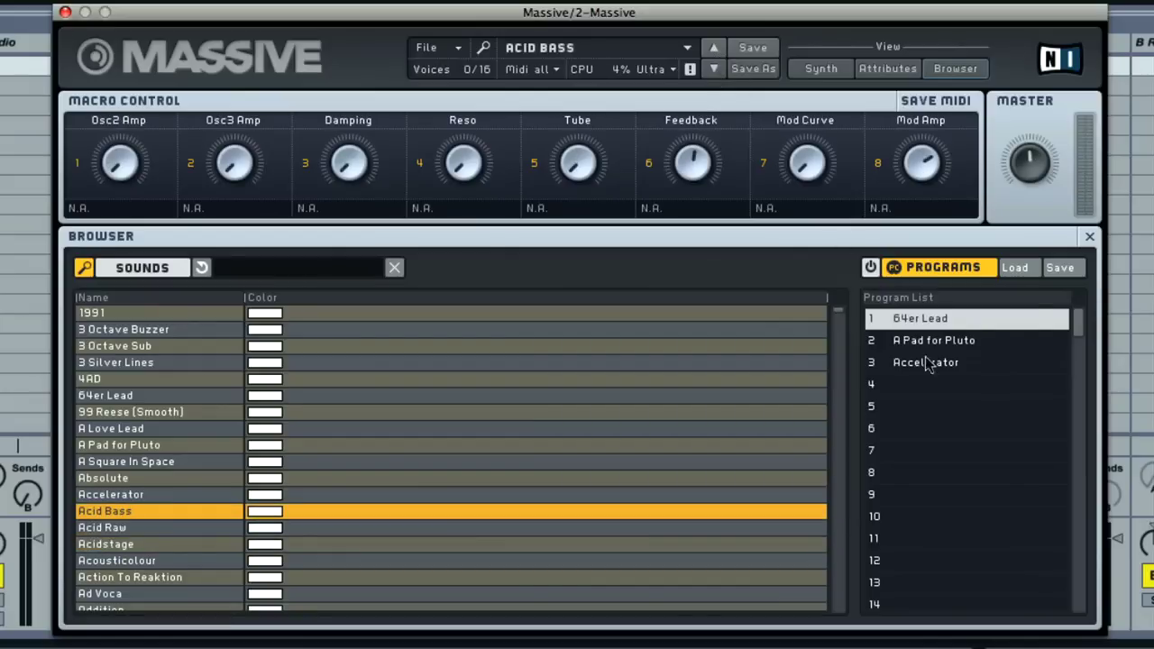
- Move Accelerator from slot 3 to slot 6 of the program list, and delete it from the list
left_click_drag(935, 361, 944, 452)
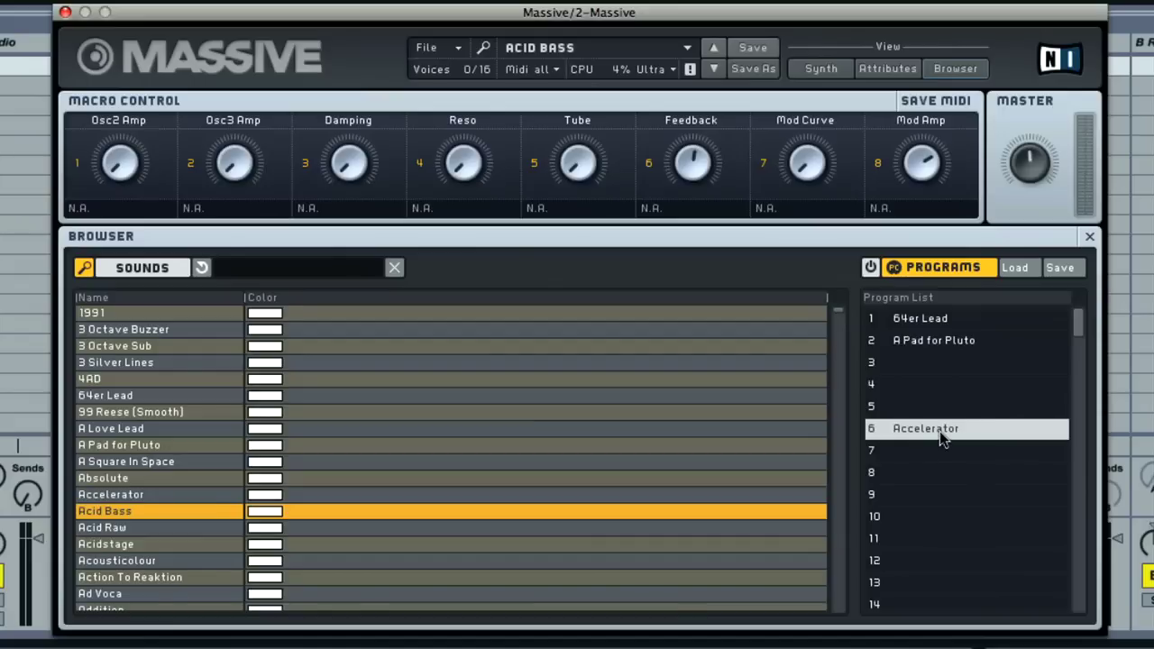
right_click(939, 431)
left_click(992, 444)
left_click(1028, 405)
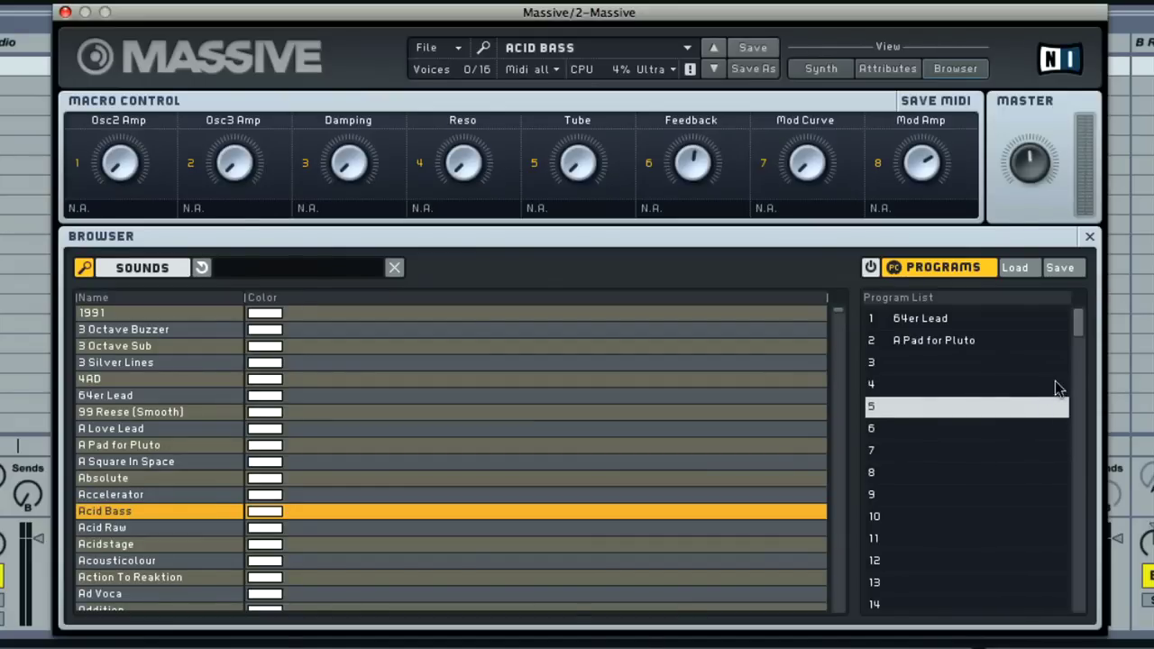
- Export the program list to the Massive folder as MyProgList
left_click(1060, 267)
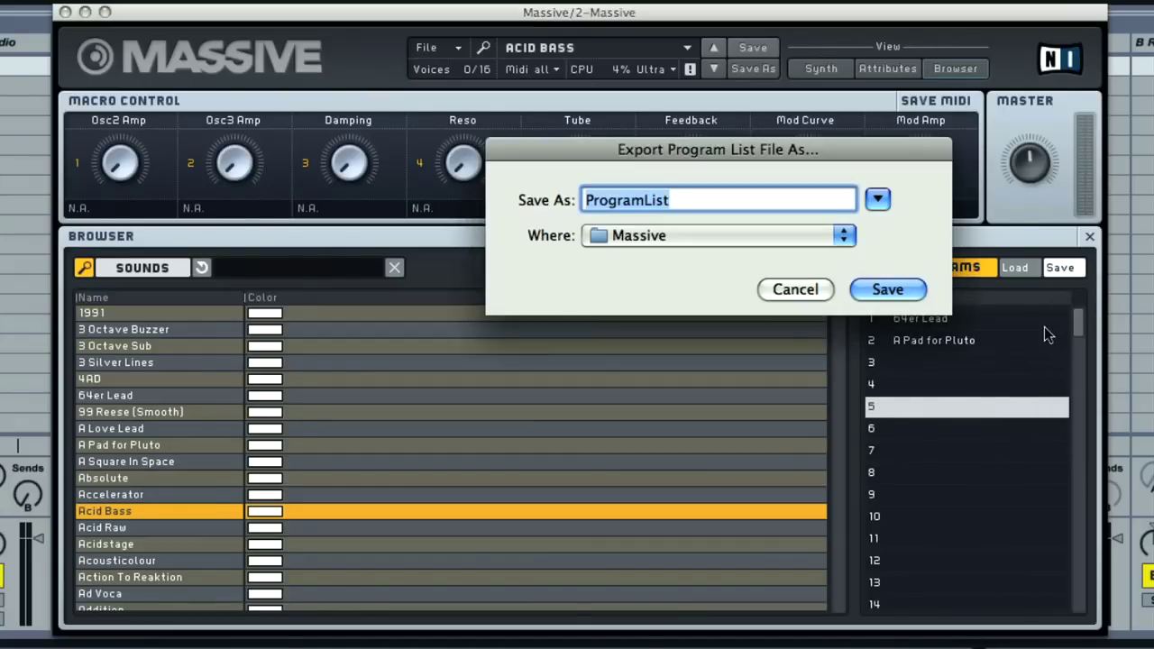
type("MyProgList")
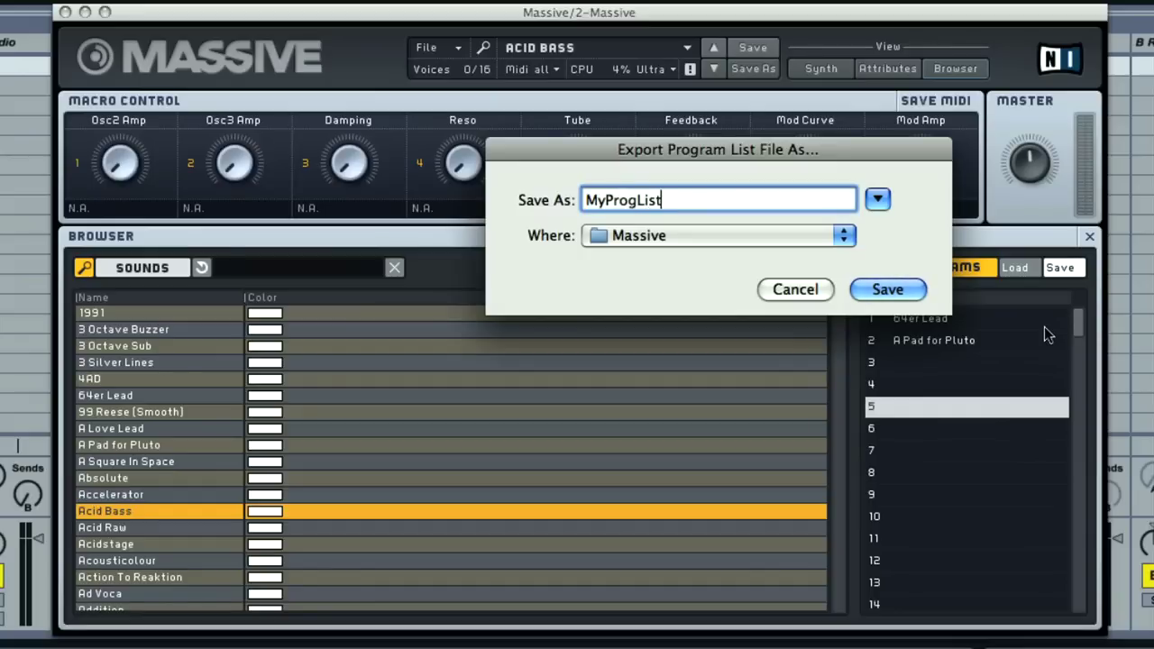
key("Return")
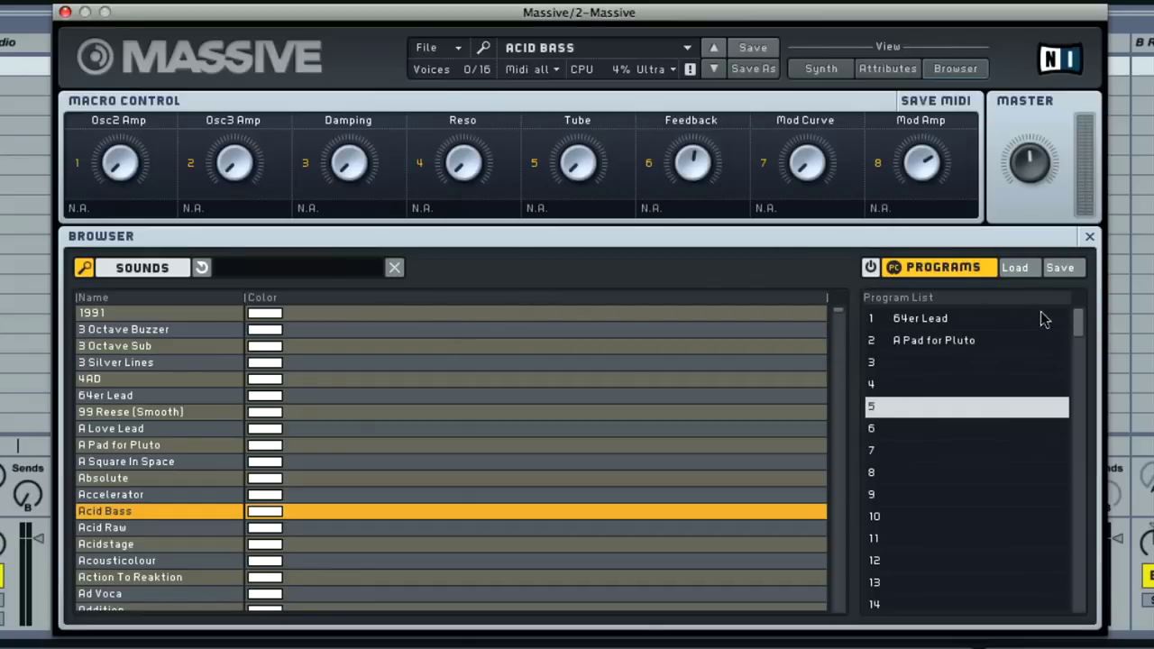
- Import the DefaultProgramLst.pls program list file from the Massive folder
left_click(1020, 269)
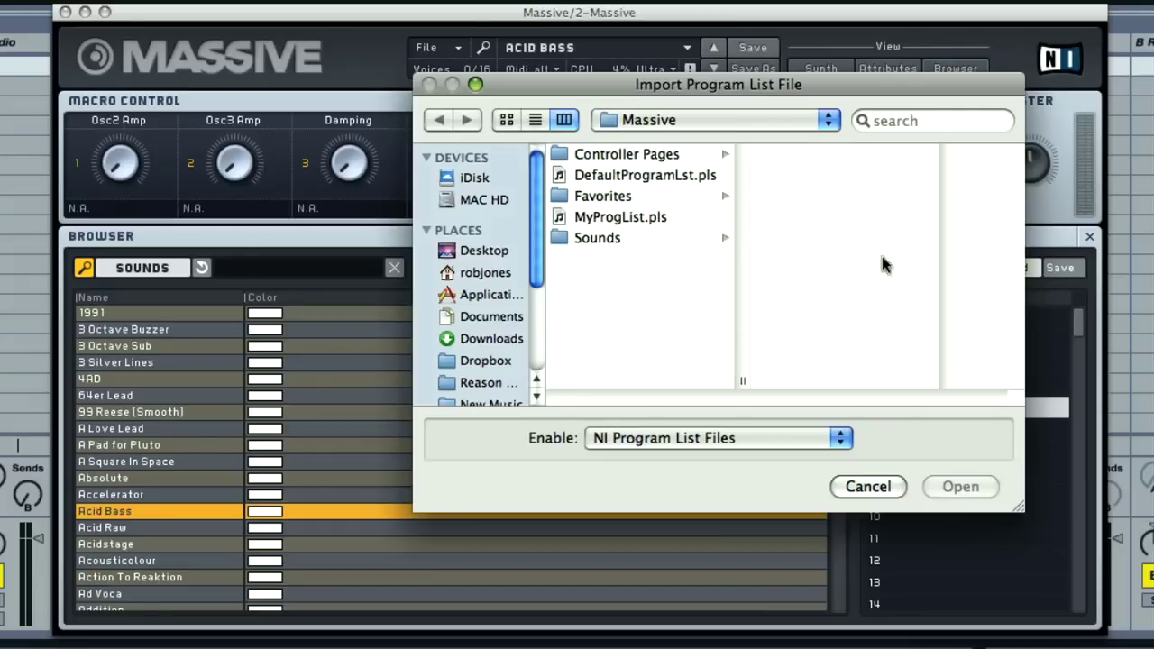
left_click(624, 177)
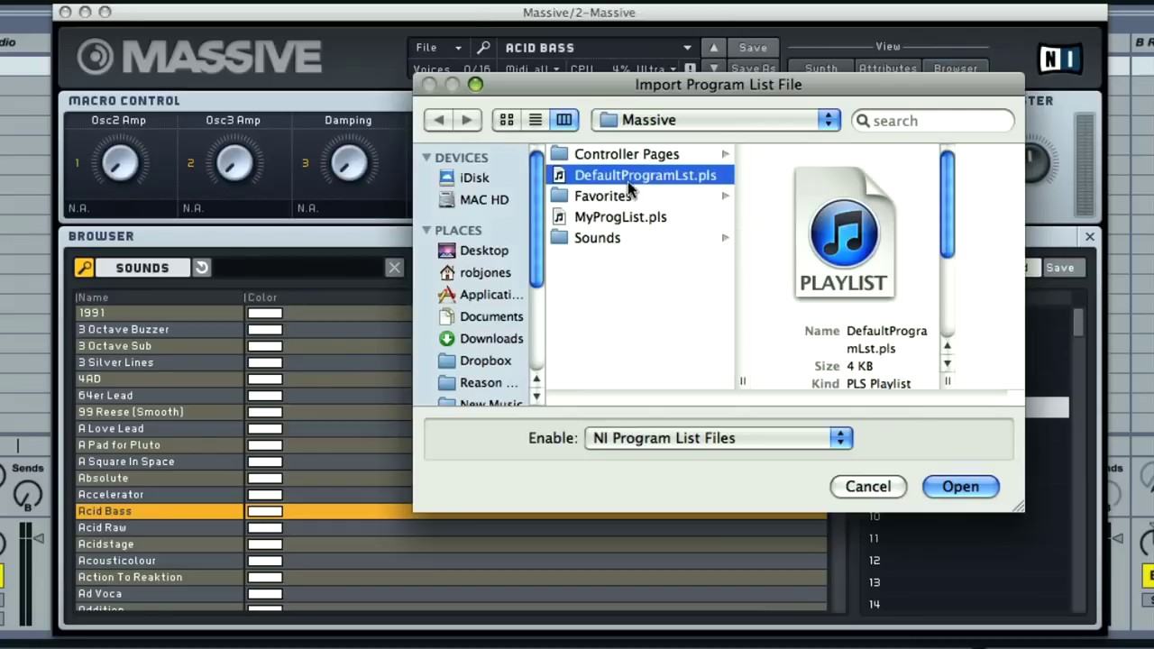
left_click(953, 483)
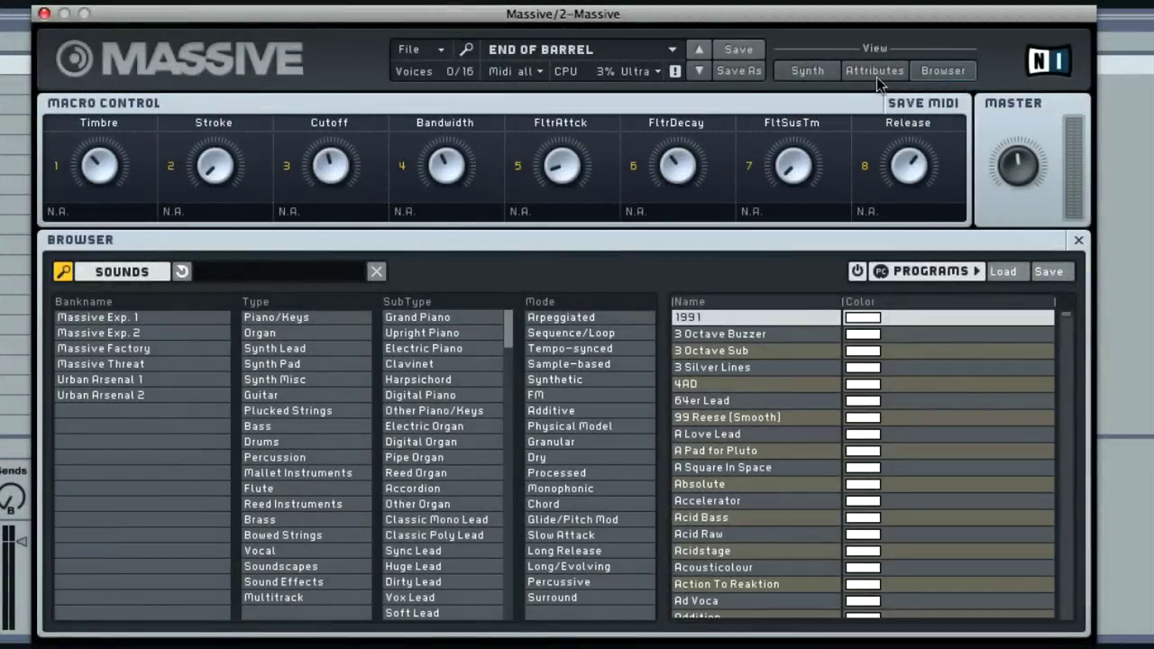
- Examine the sound attributes of End of Barrel, including its Other Lead subtype, and those of English Basement and Enjoyed
left_click(874, 72)
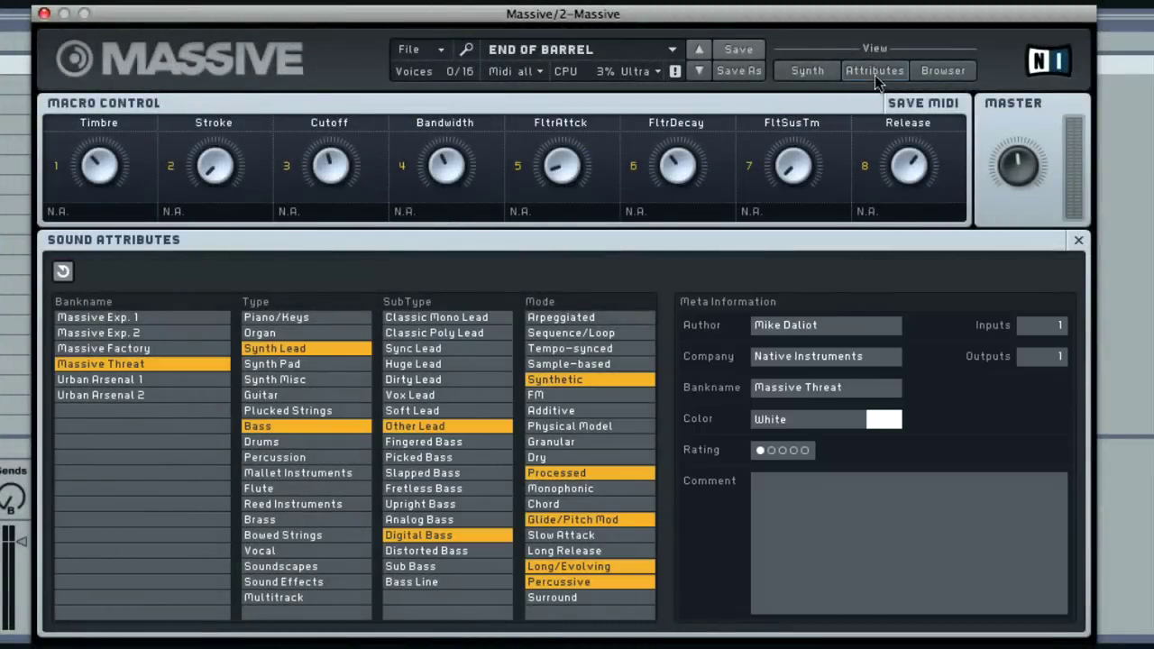
left_click(427, 427)
left_click(433, 427)
left_click(699, 72)
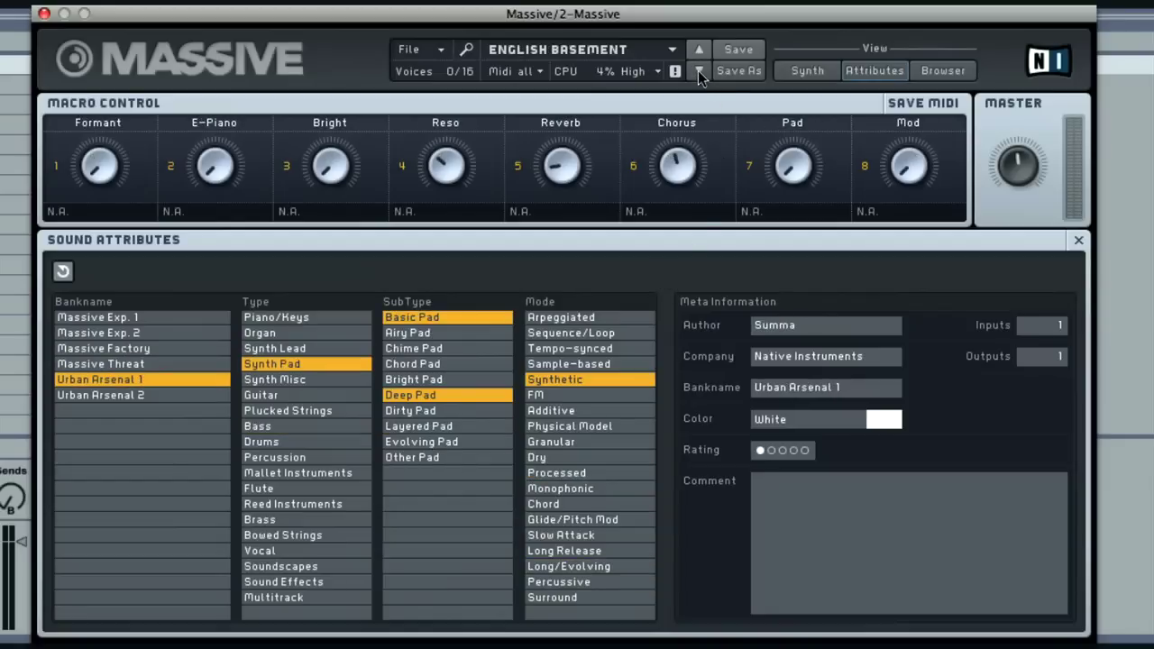
left_click(698, 72)
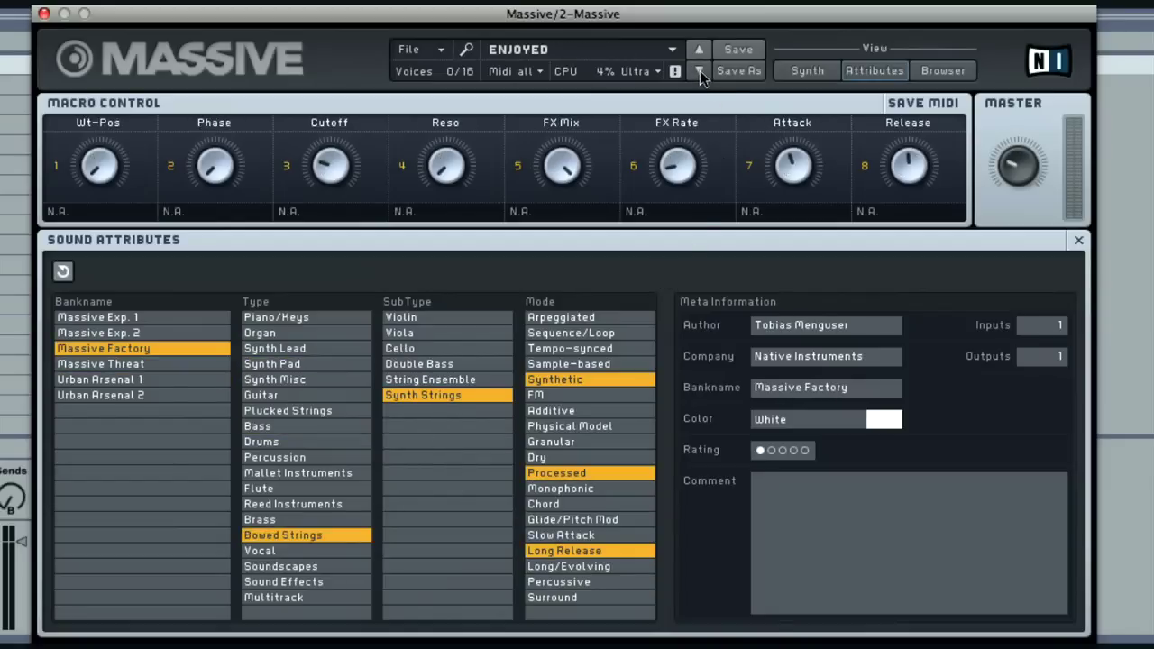
- Load the Ensemble Blow preset and examine its Filter 1 comb settings in the synth view, including pitch and damping
left_click(699, 71)
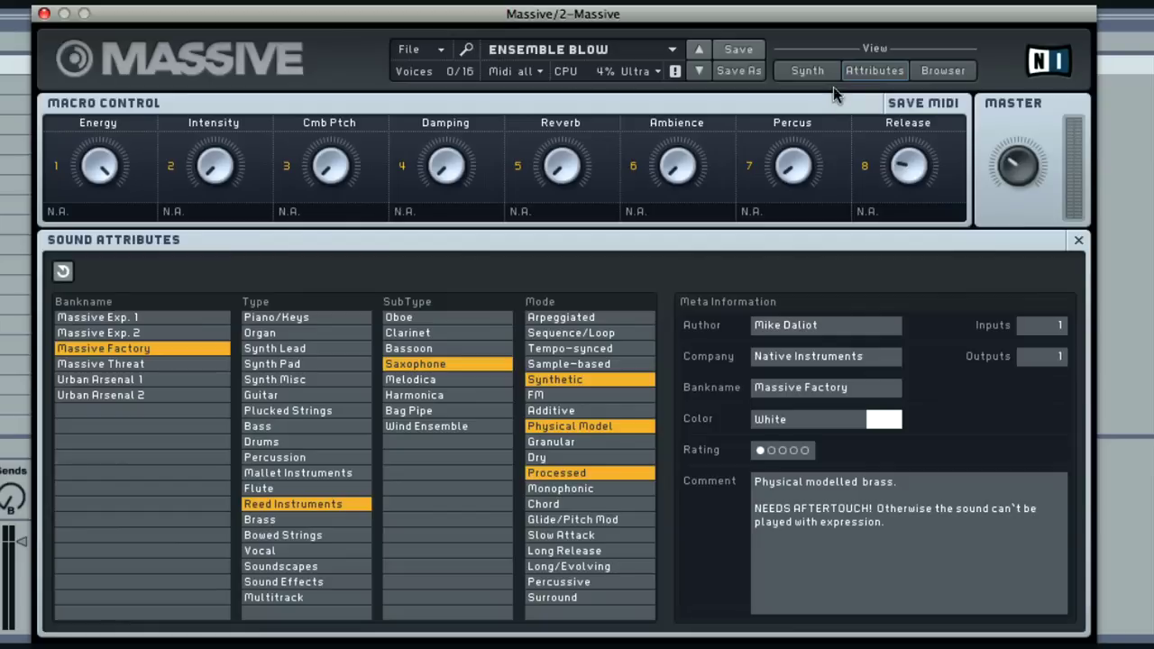
left_click(807, 72)
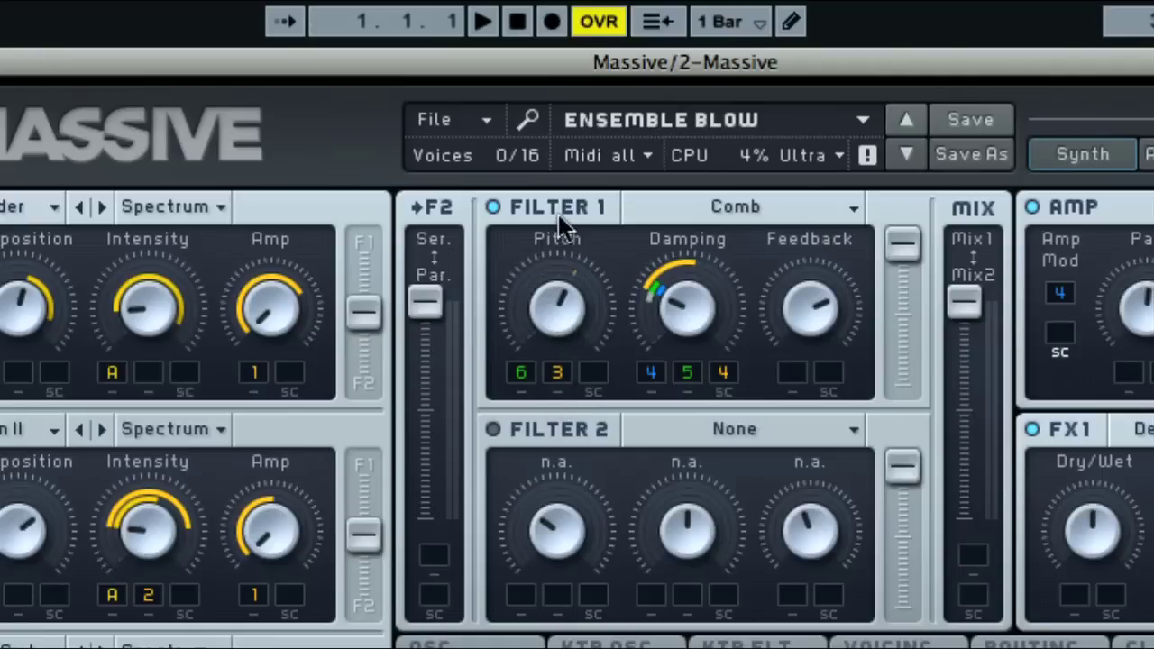
left_click_drag(557, 248, 558, 277)
left_click_drag(560, 194, 574, 153)
left_click_drag(690, 335, 694, 320)
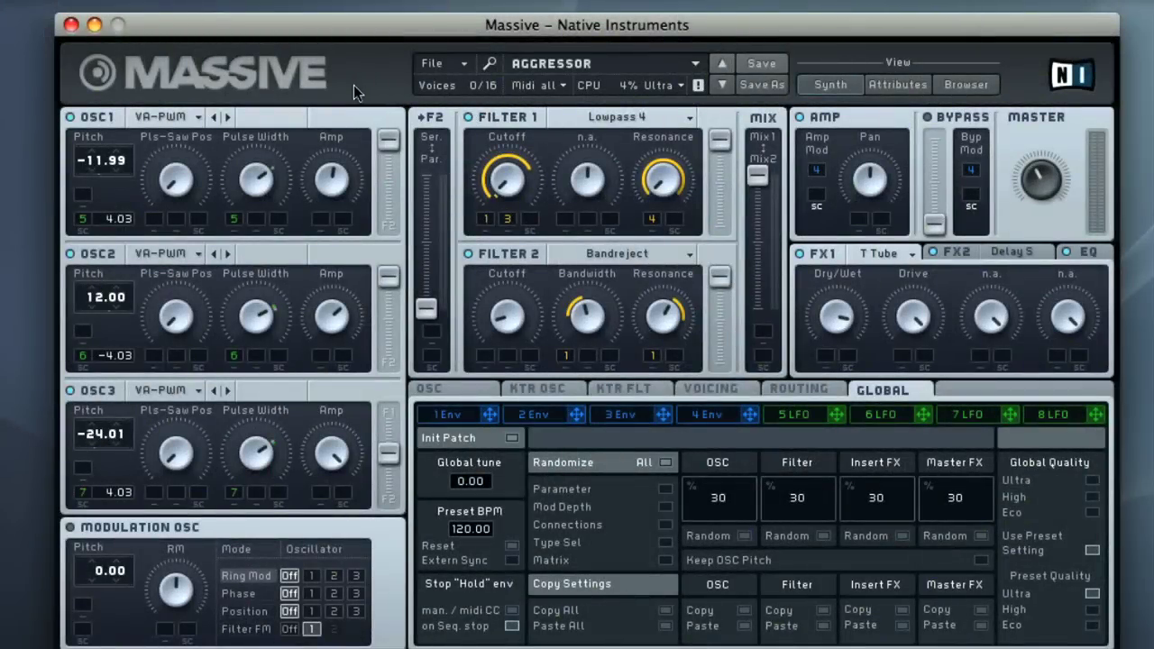
- Open the standalone version's audio and MIDI settings and view the output routing
left_click(462, 69)
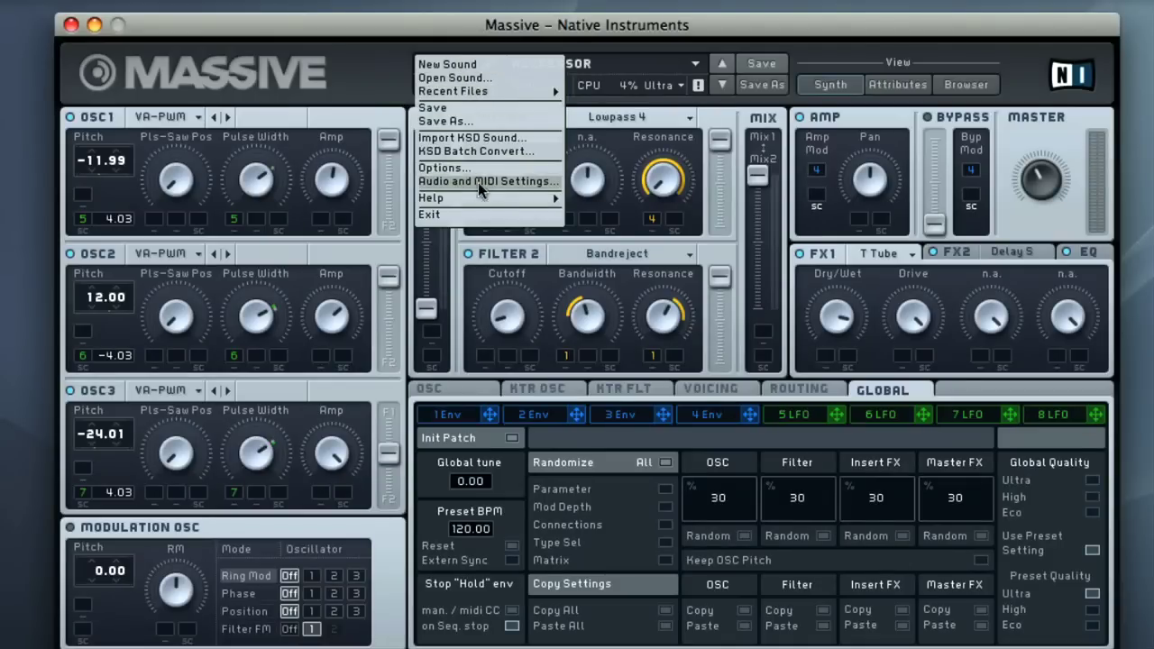
left_click(554, 184)
left_click_drag(505, 213, 473, 107)
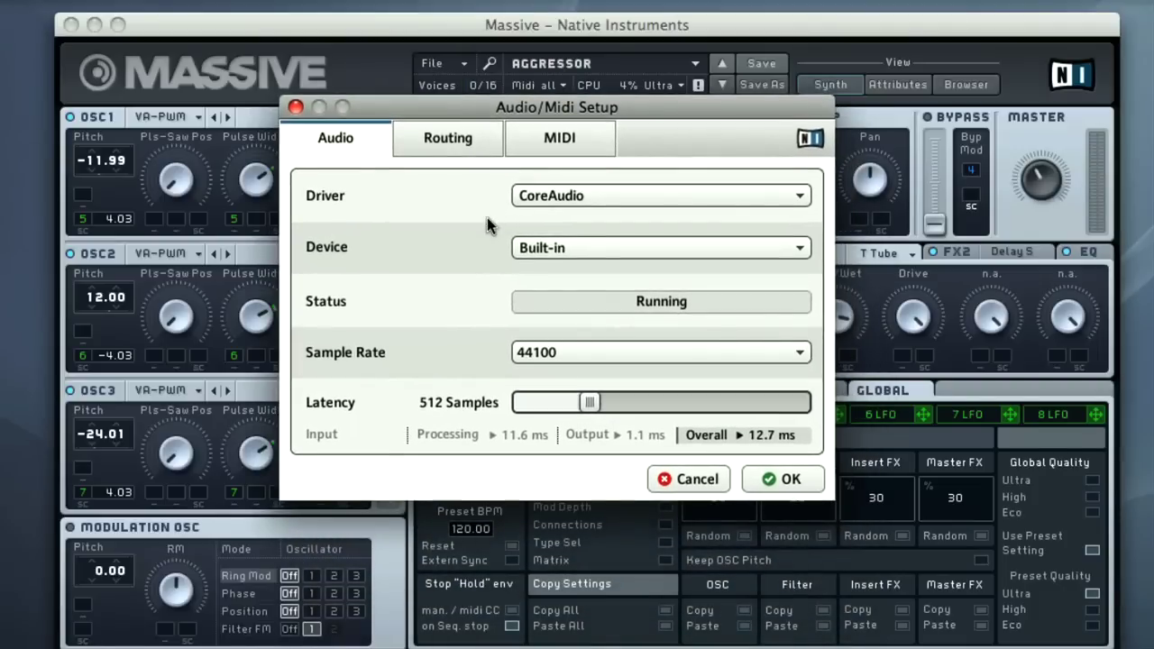
left_click(408, 147)
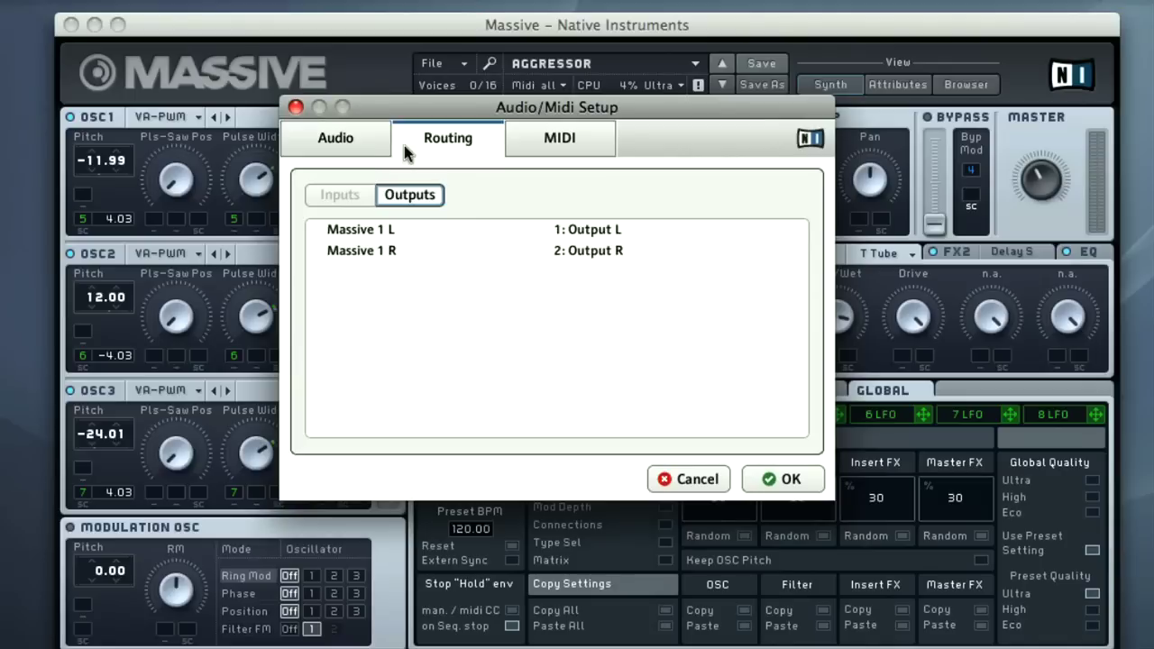
- Set the audio output device to Soundflower (16ch) in the audio setup
left_click(330, 141)
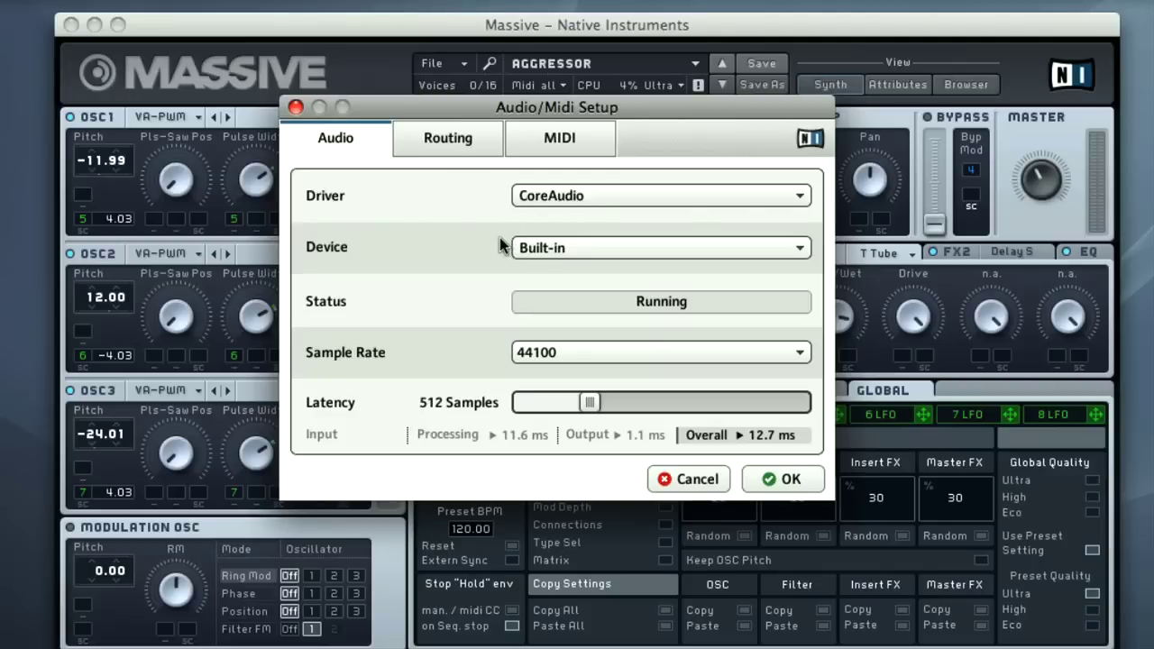
left_click(578, 248)
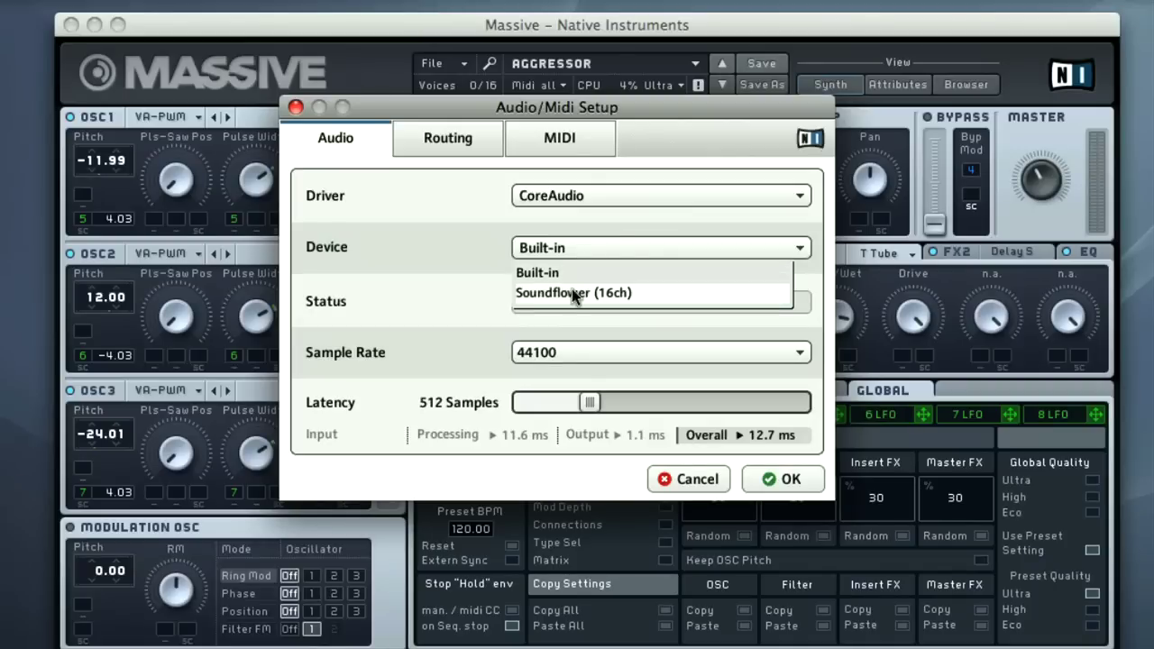
left_click(571, 288)
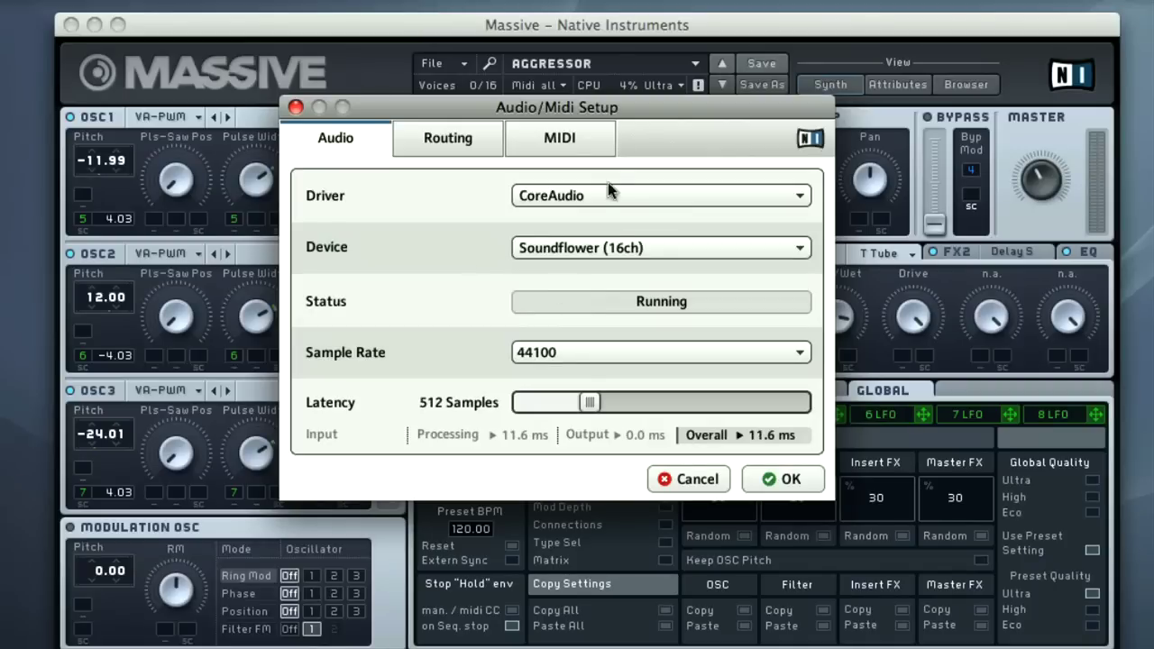
- Turn on the SL MkII (Port 1) MIDI input and apply the audio and MIDI settings
left_click(554, 134)
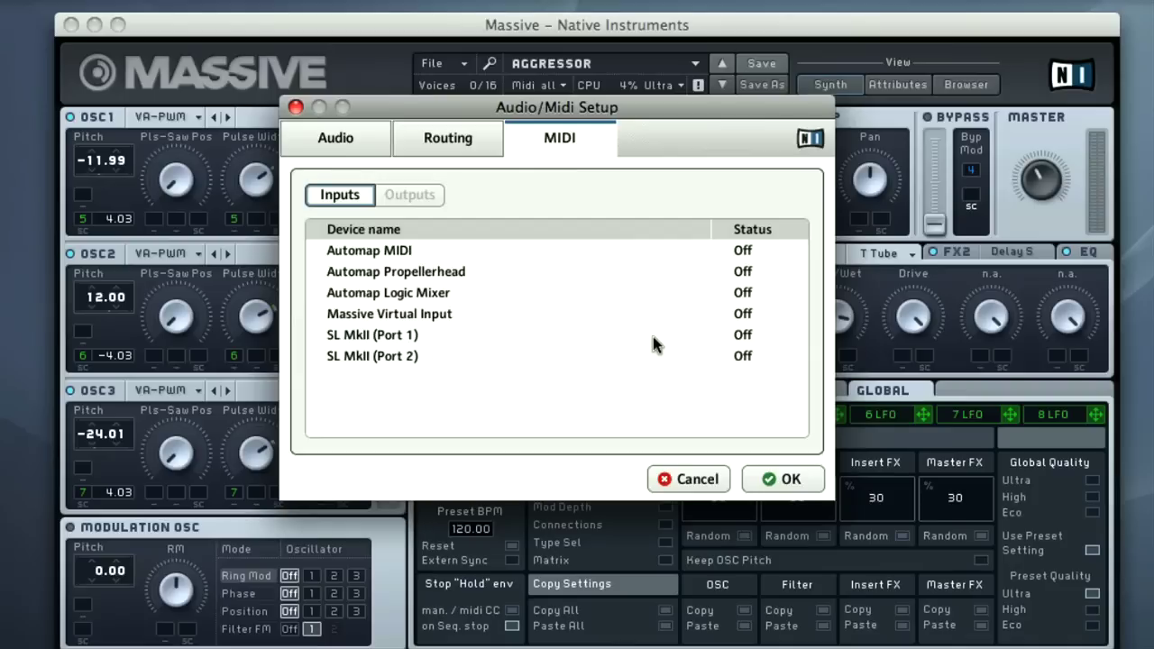
left_click(745, 336)
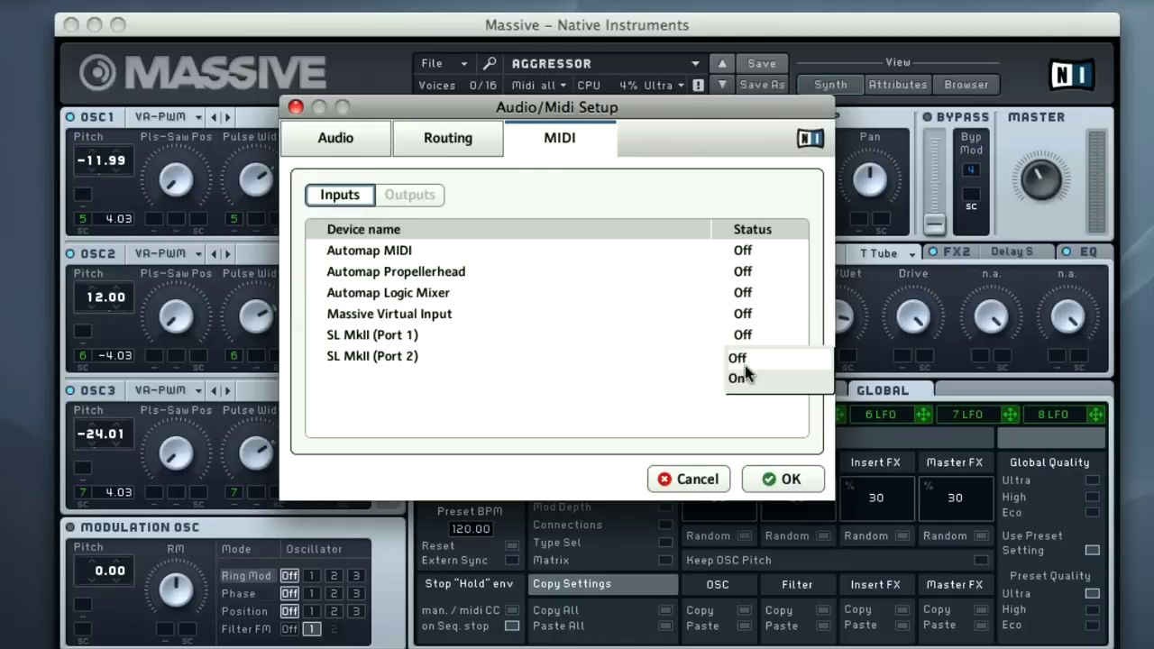
left_click(740, 377)
left_click(793, 478)
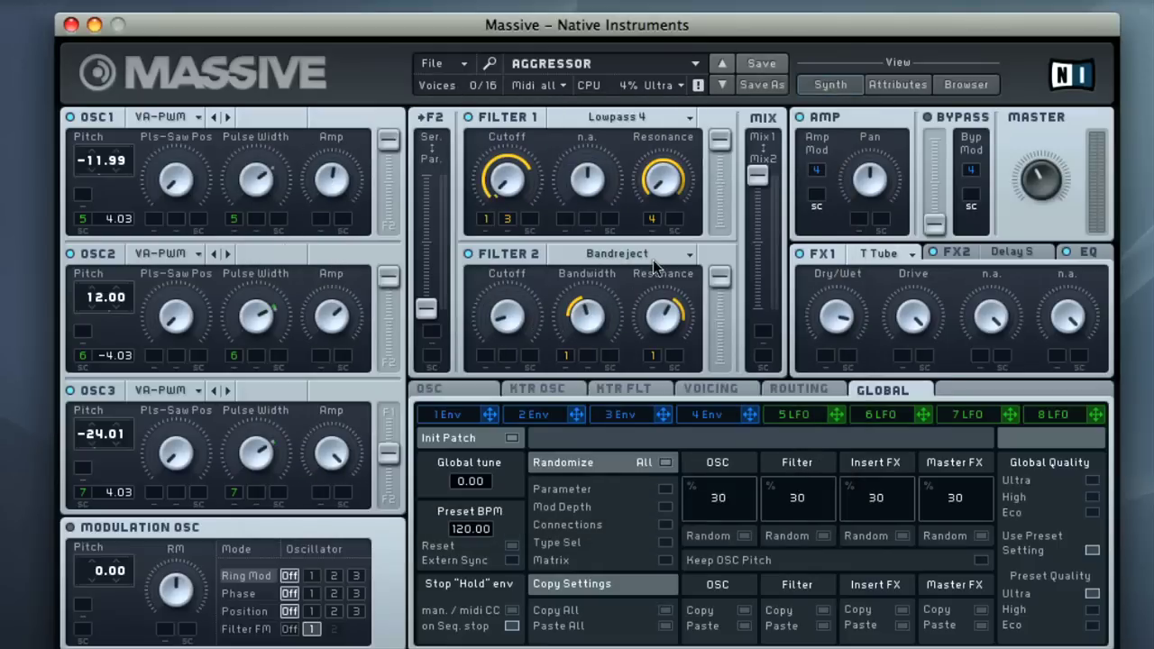